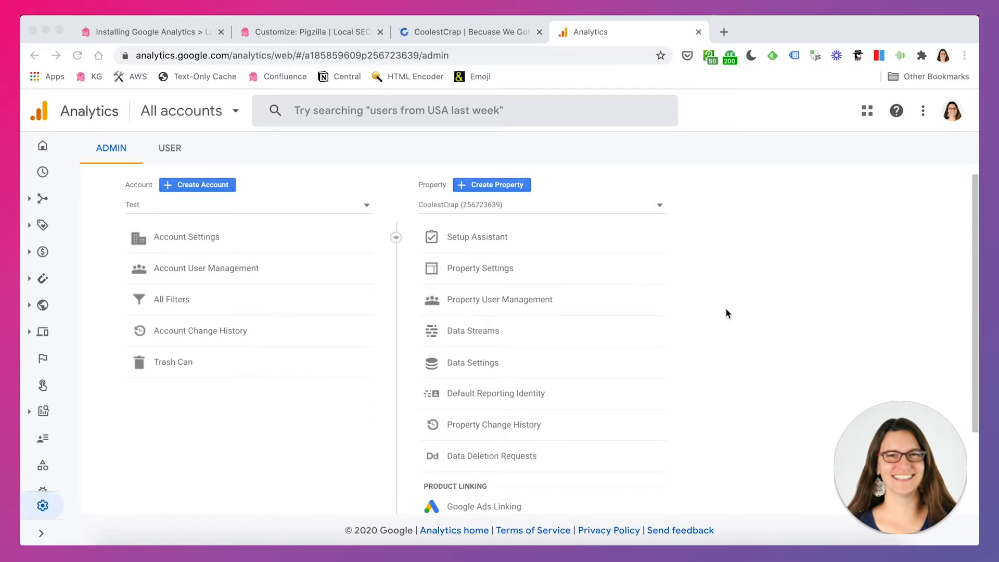
Start creating a new Analytics account and name it Test 2
click(204, 185)
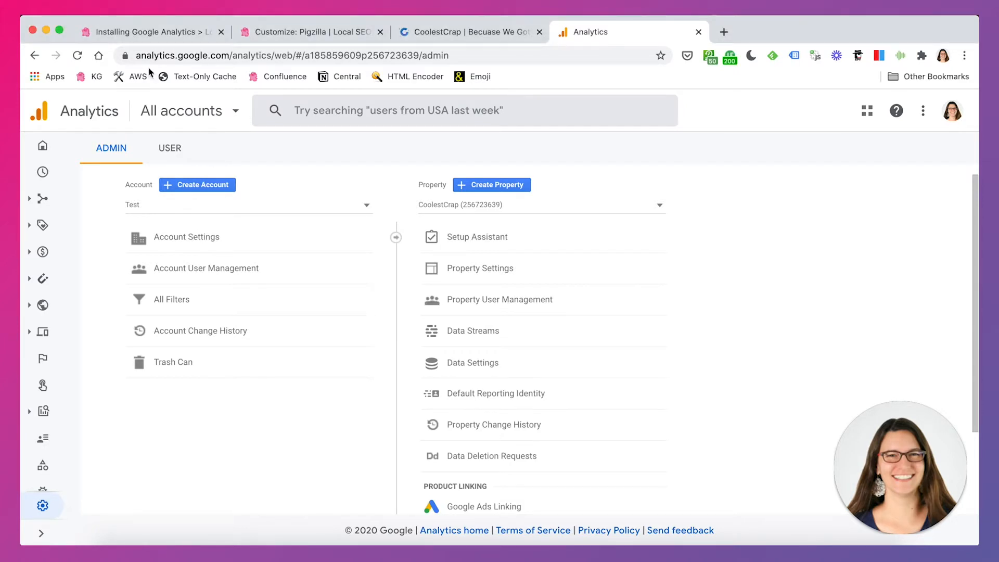
click(192, 186)
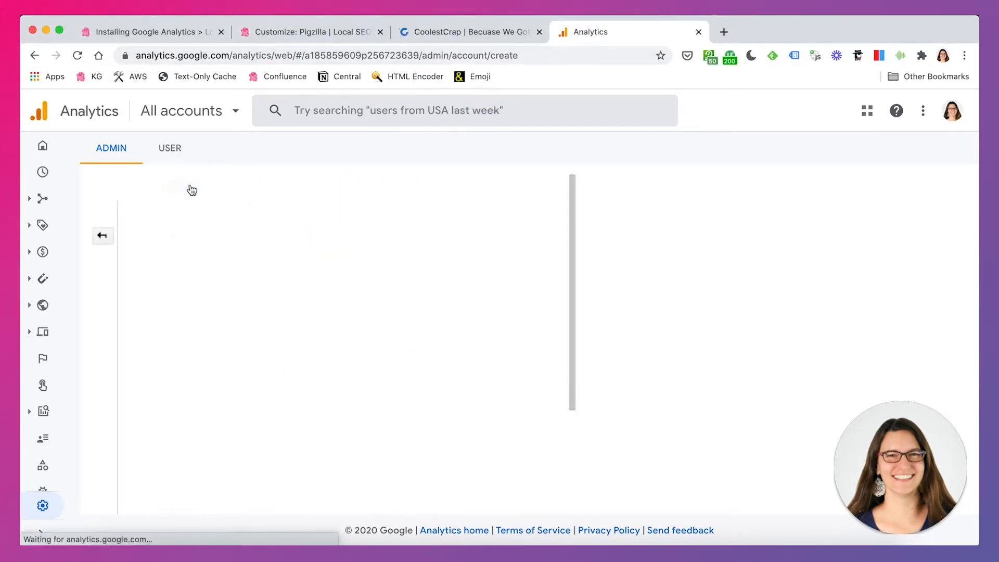
click(265, 296)
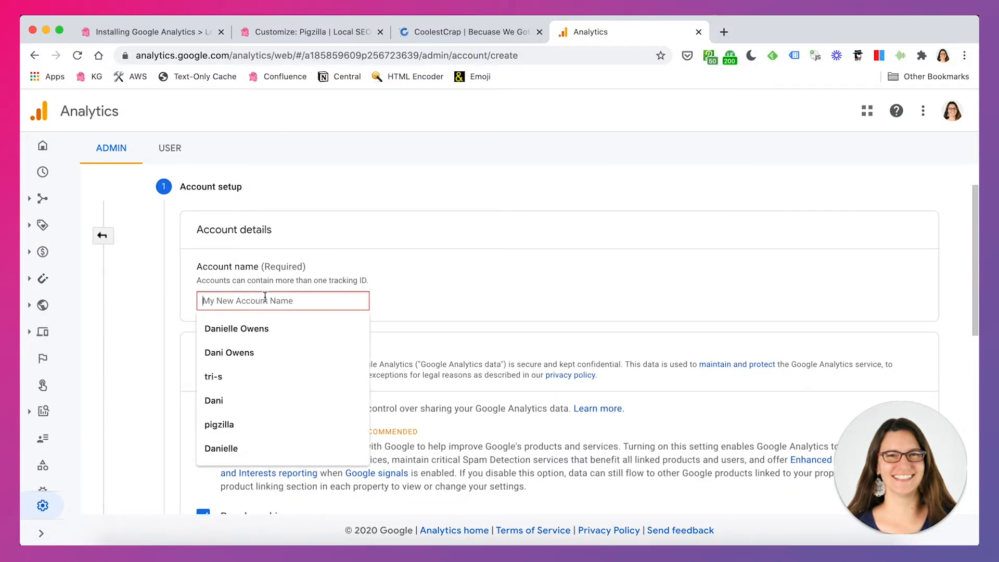
text(Test)
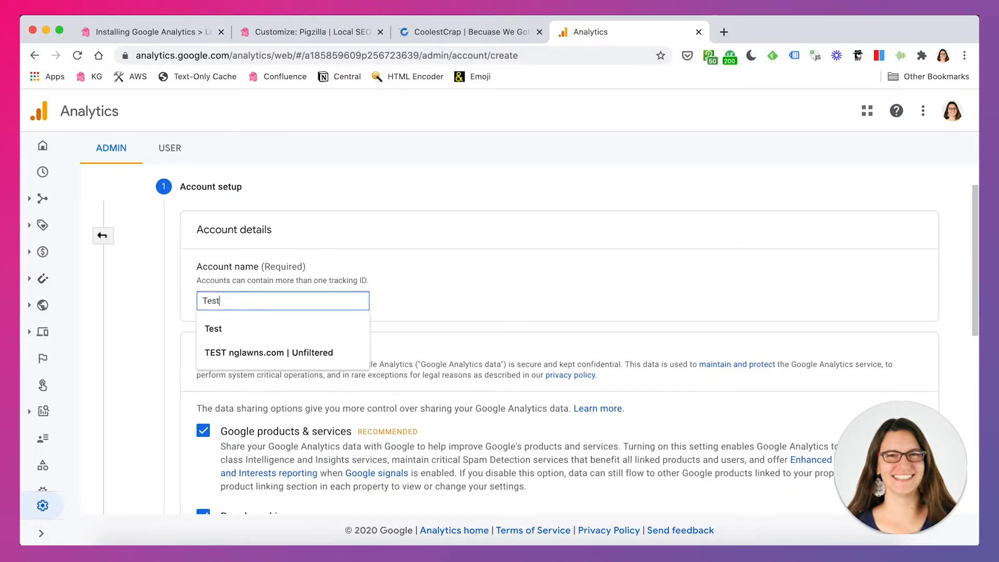
text( 2)
click(531, 262)
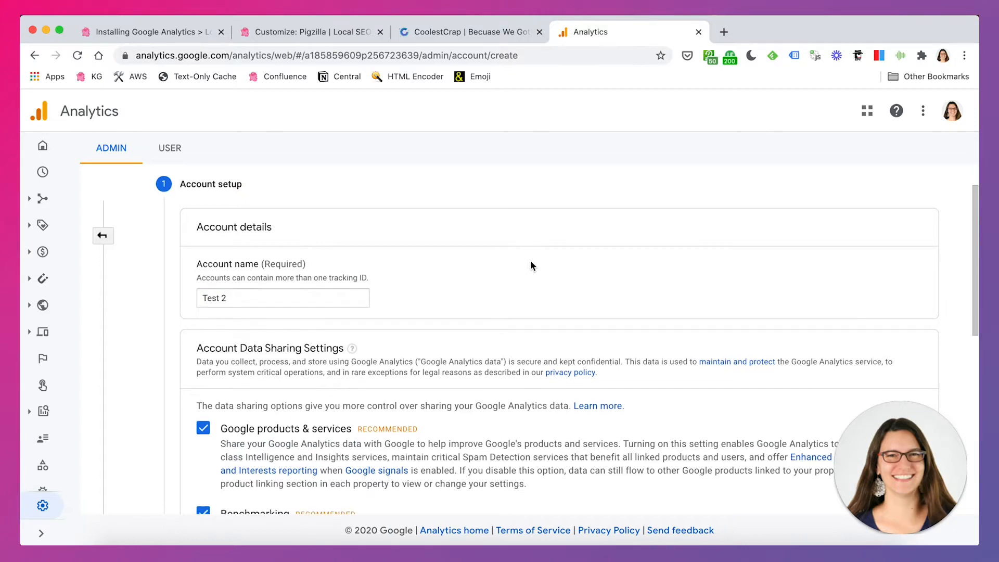
Review the account data sharing settings, keep all four recommended options enabled, and continue to property setup
scroll(531, 262, down, 5)
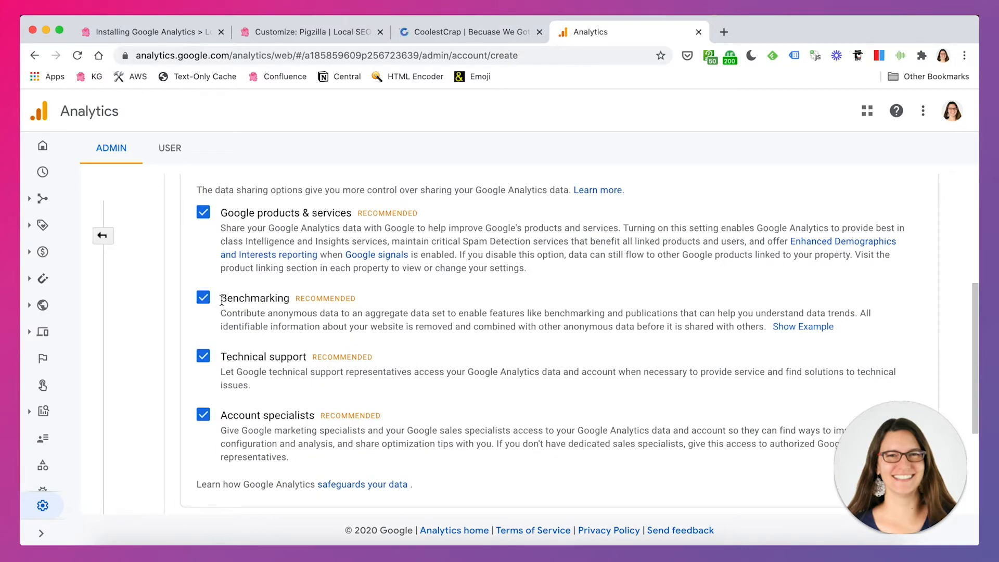
scroll(467, 372, down, 1)
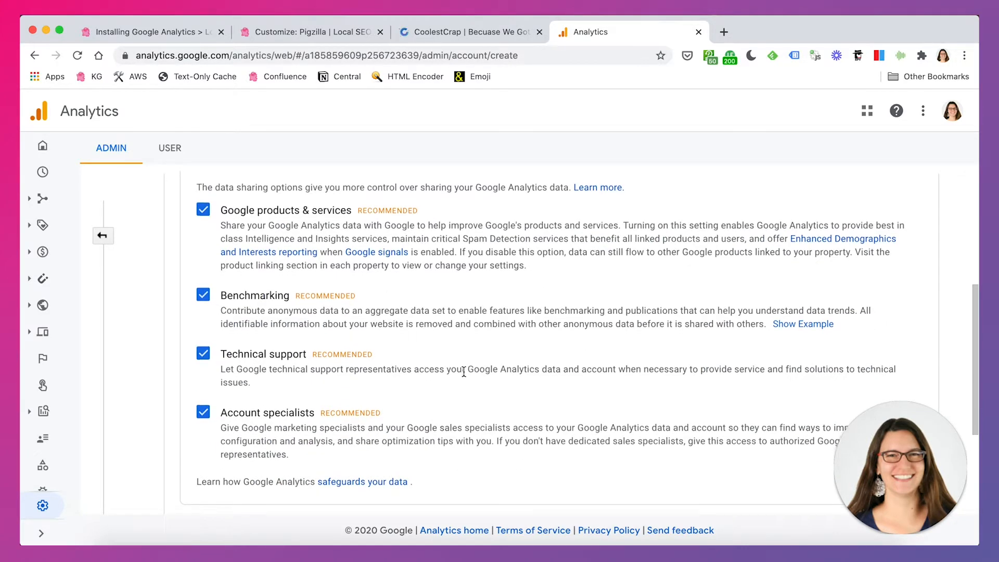
drag(260, 290, 290, 290)
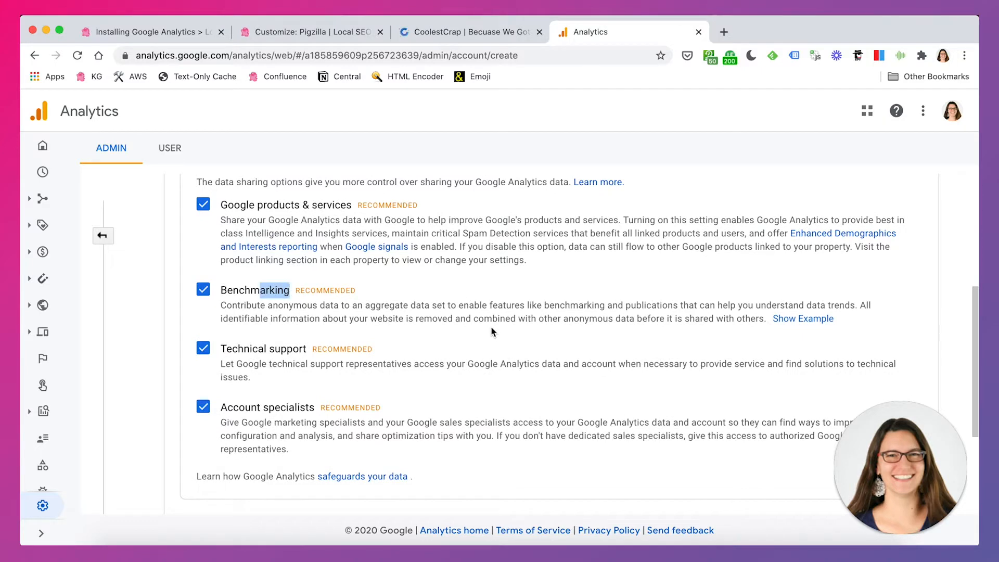
click(463, 312)
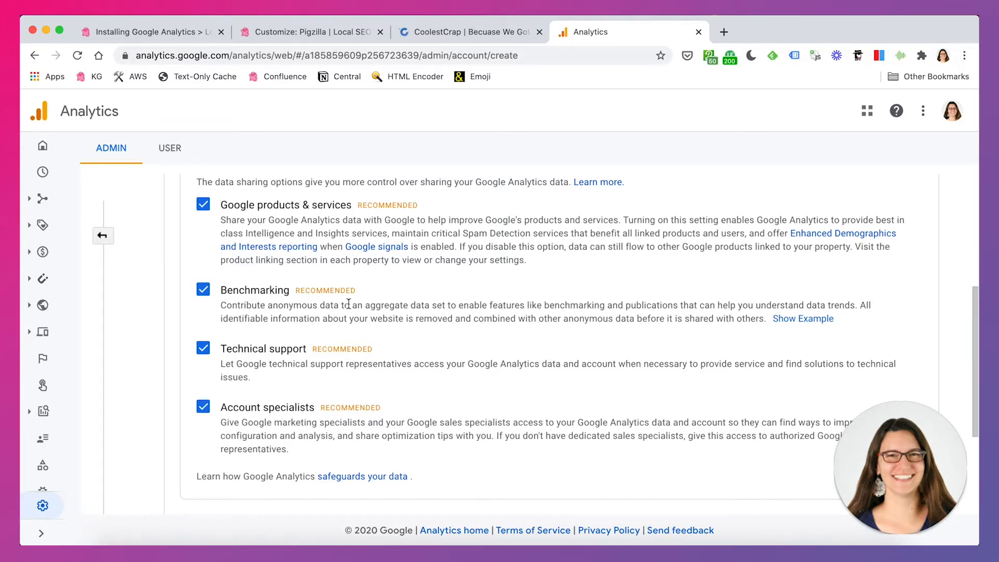
scroll(560, 357, down, 3)
click(203, 392)
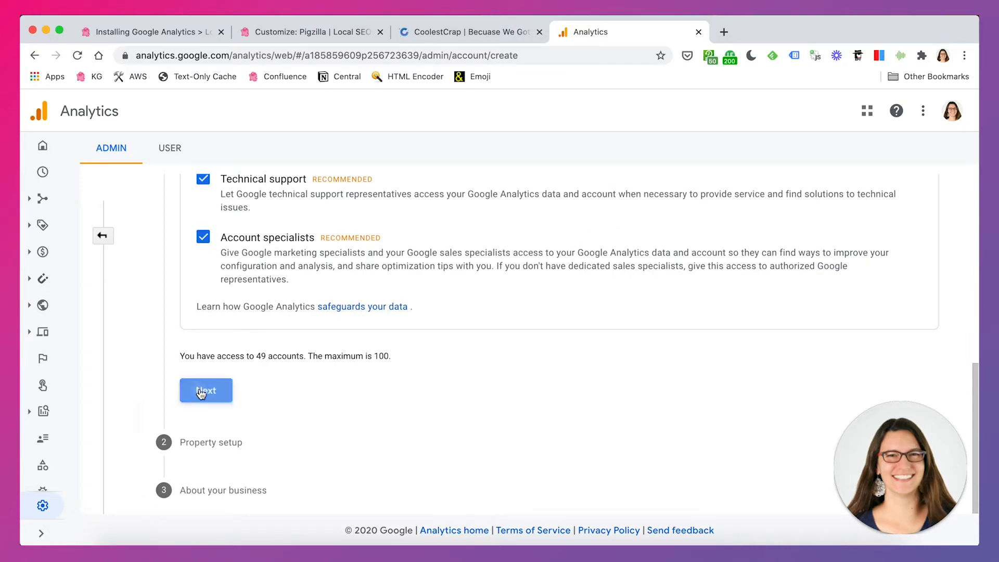
Name the property CoolestCrap and set its reporting time zone to (GMT-05:00) New York Time
click(247, 227)
text(Coolset)
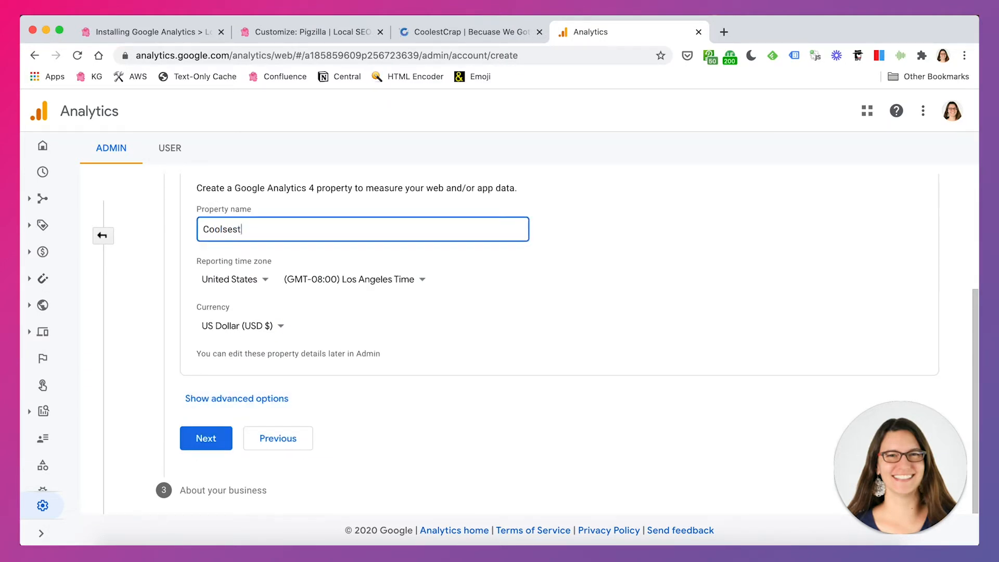
text(Crap)
click(384, 281)
scroll(437, 432, down, 1)
scroll(437, 432, down, 2)
text(new)
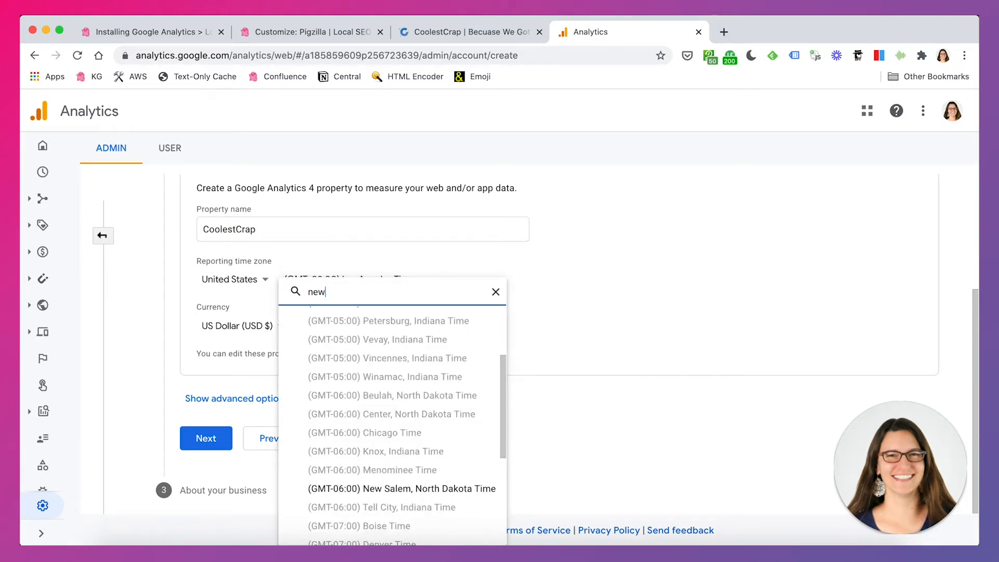
text( y)
key(super+a)
key(BackSpace)
scroll(436, 430, up, 2)
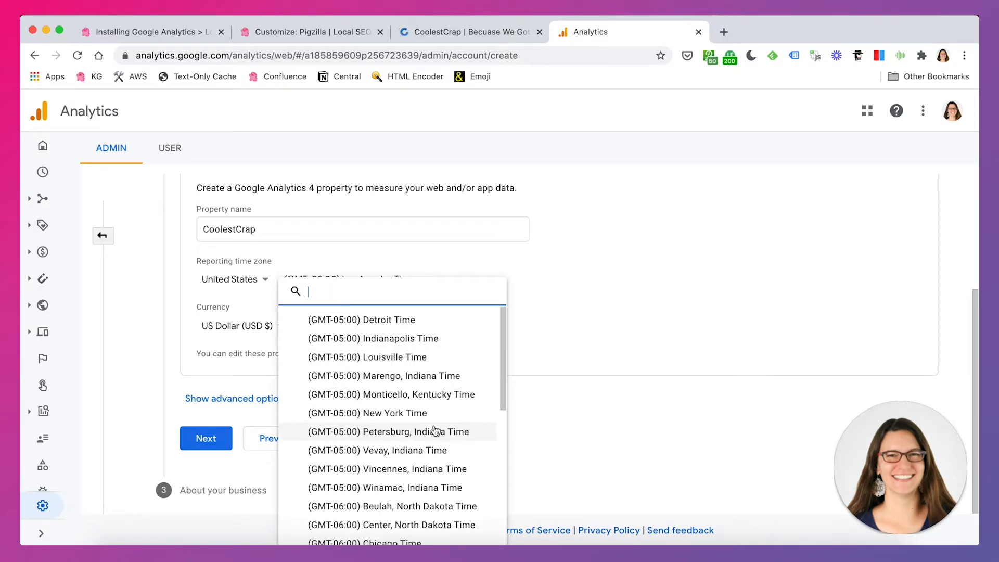
click(434, 414)
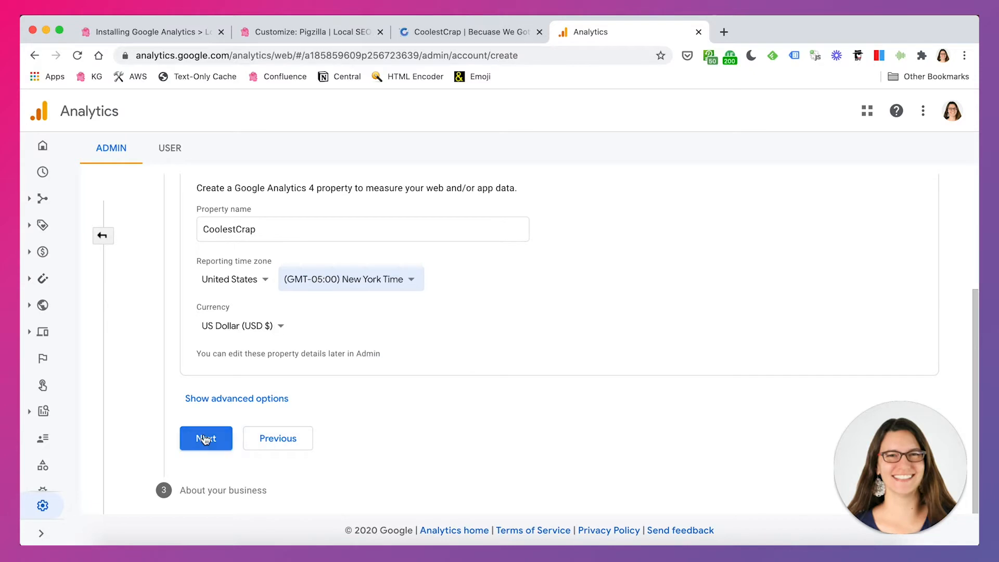
Show the property's advanced options and turn on creation of a Universal Analytics property
click(215, 402)
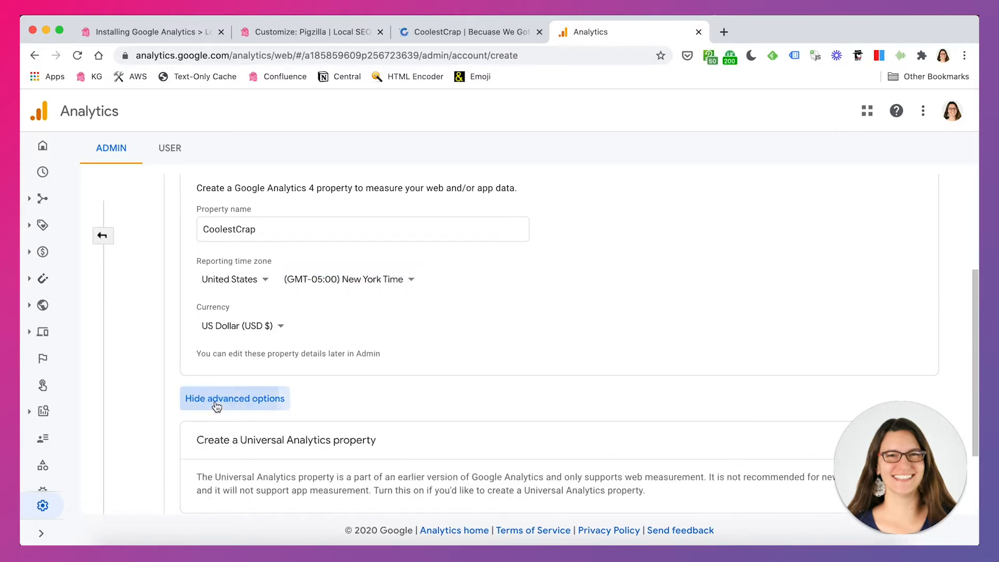
scroll(599, 380, down, 2)
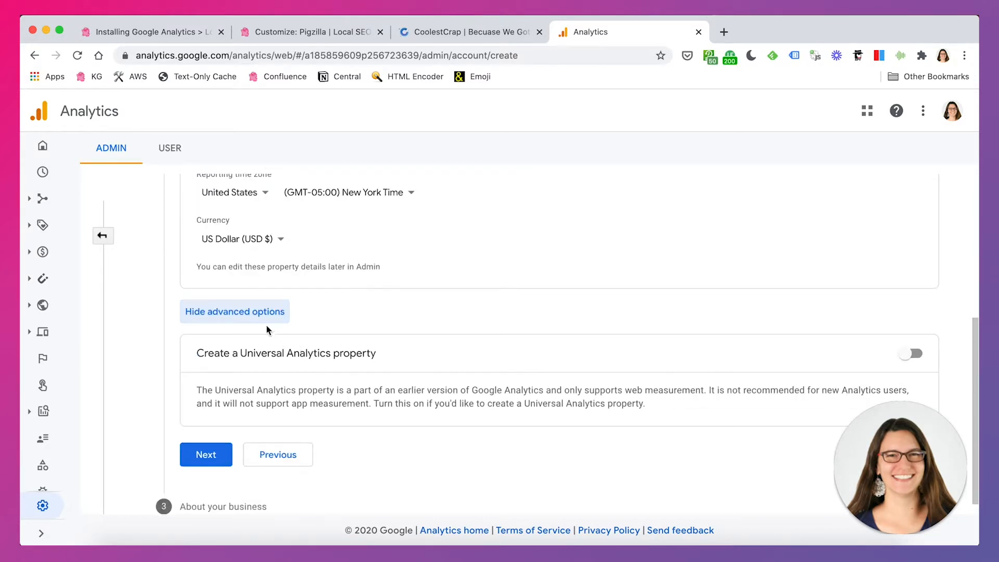
scroll(536, 374, down, 1)
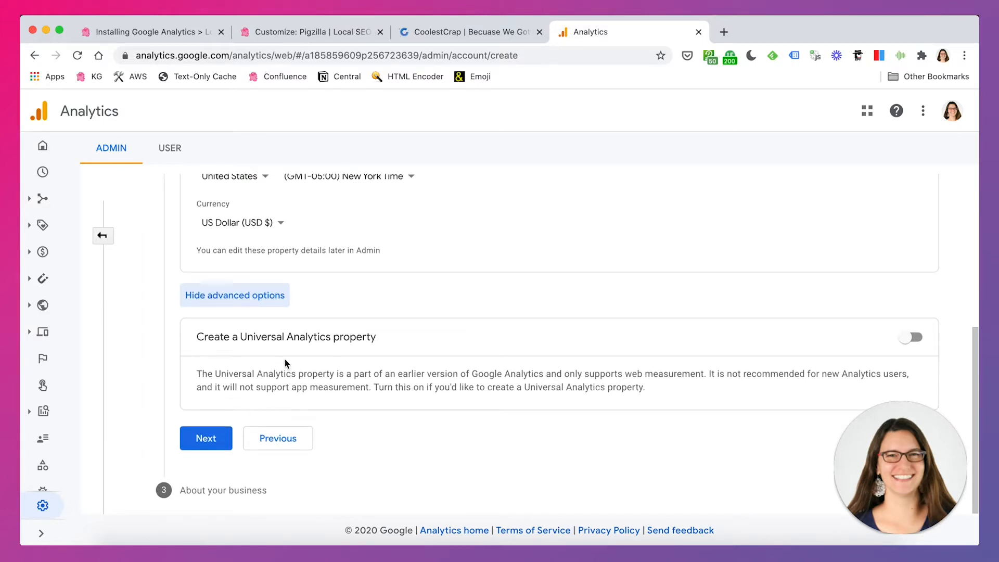
drag(214, 337, 388, 339)
click(917, 340)
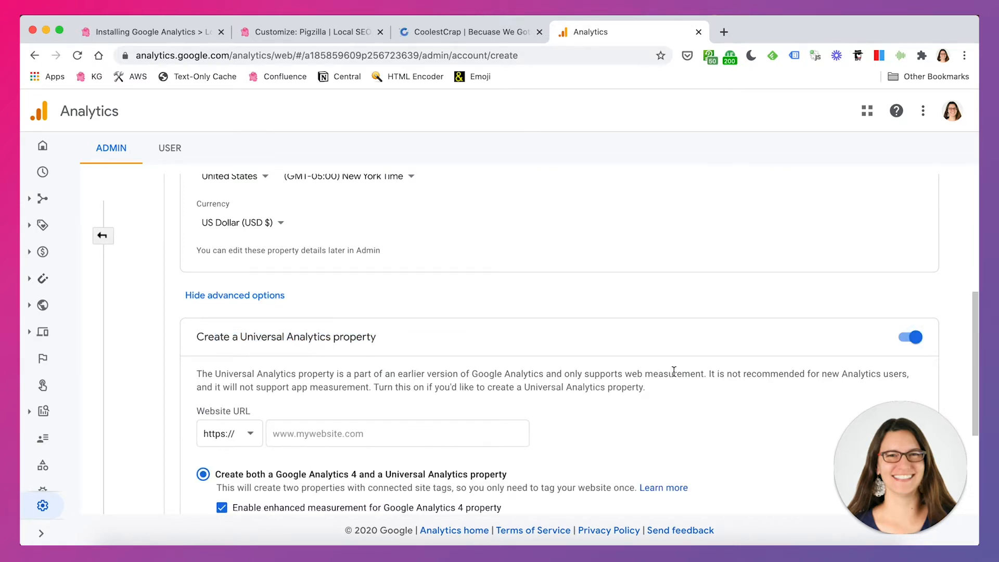
scroll(674, 371, down, 5)
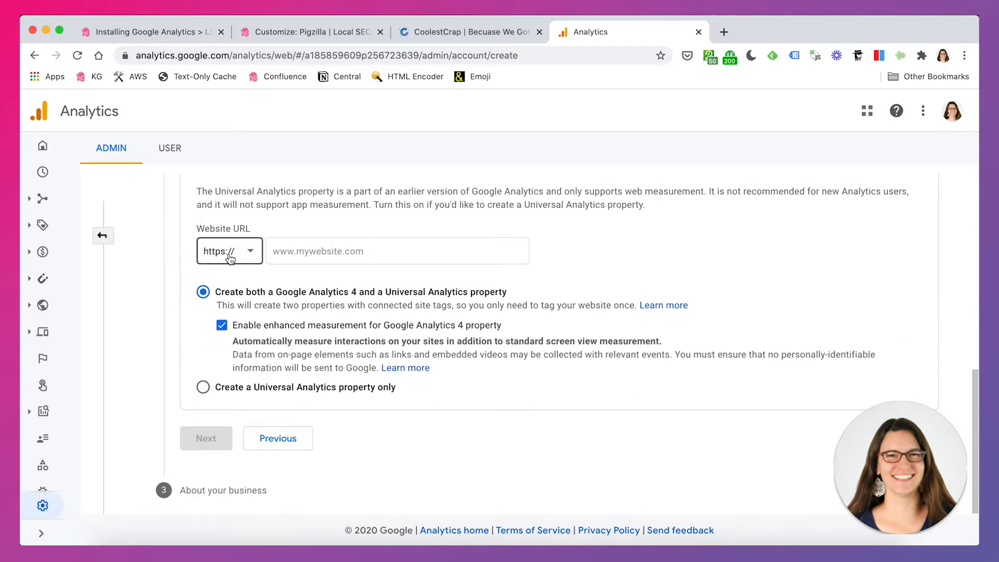
click(420, 38)
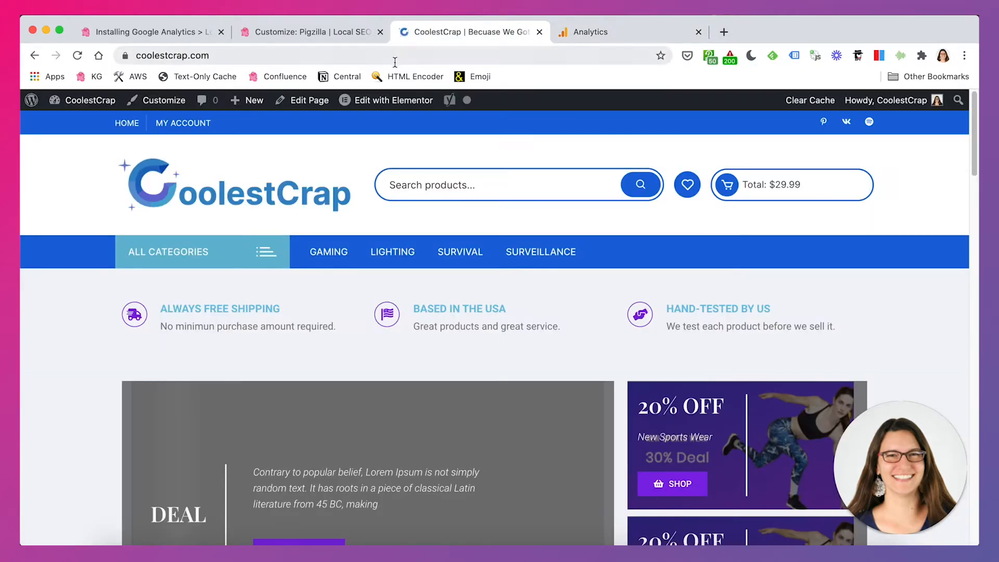
click(392, 58)
key(Left)
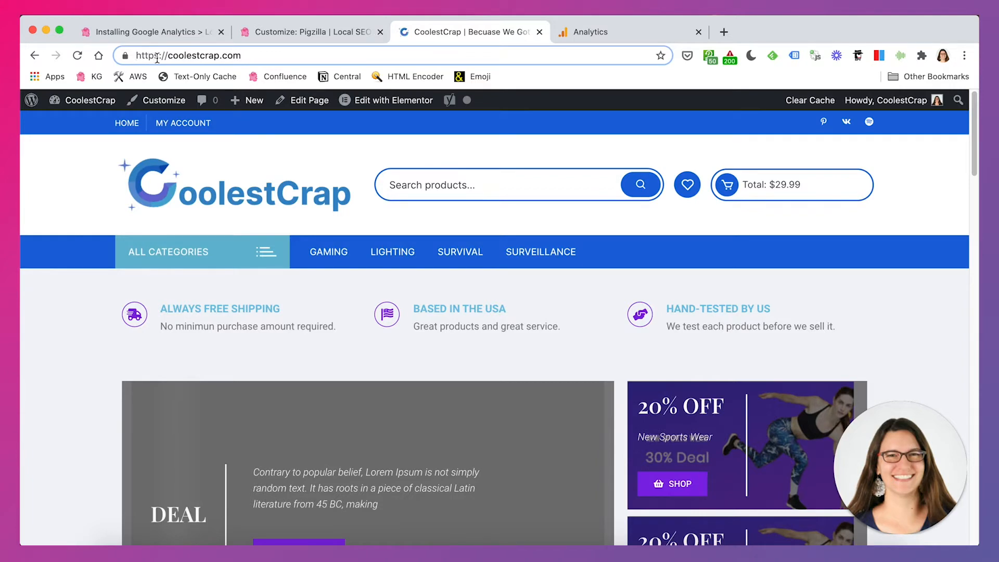
click(639, 37)
key(Tab)
key(Tab)
text(coolestcrap.co)
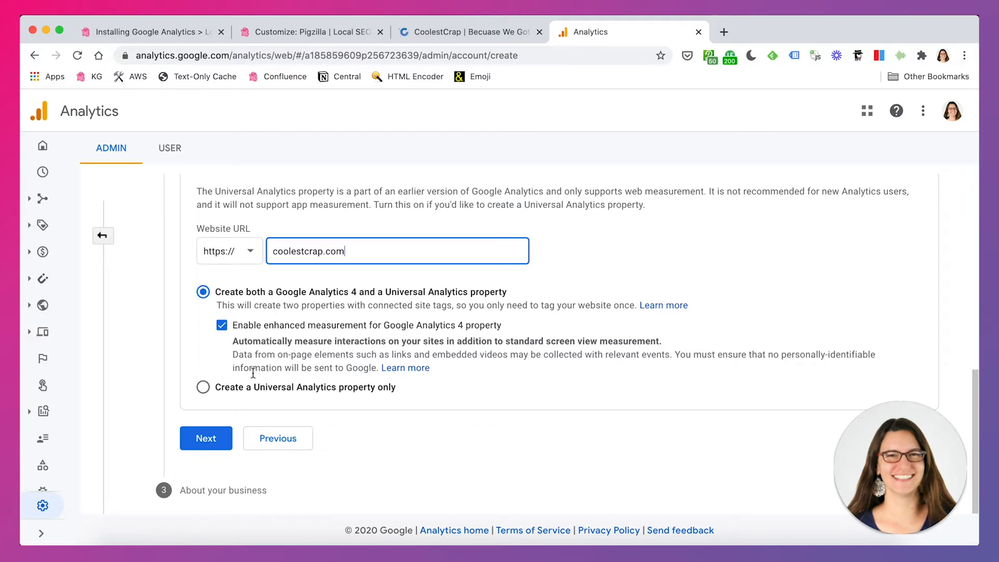
click(203, 388)
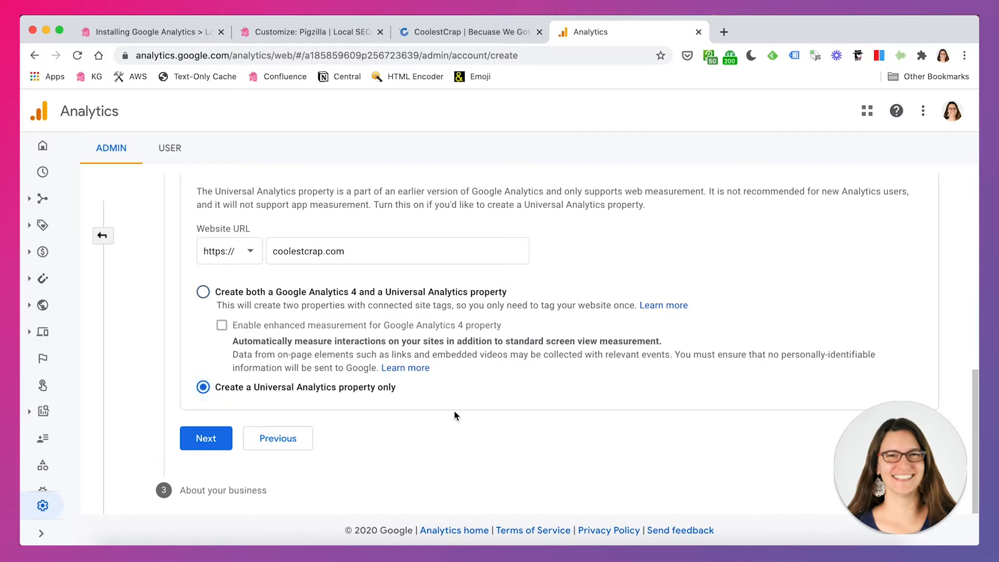
click(206, 439)
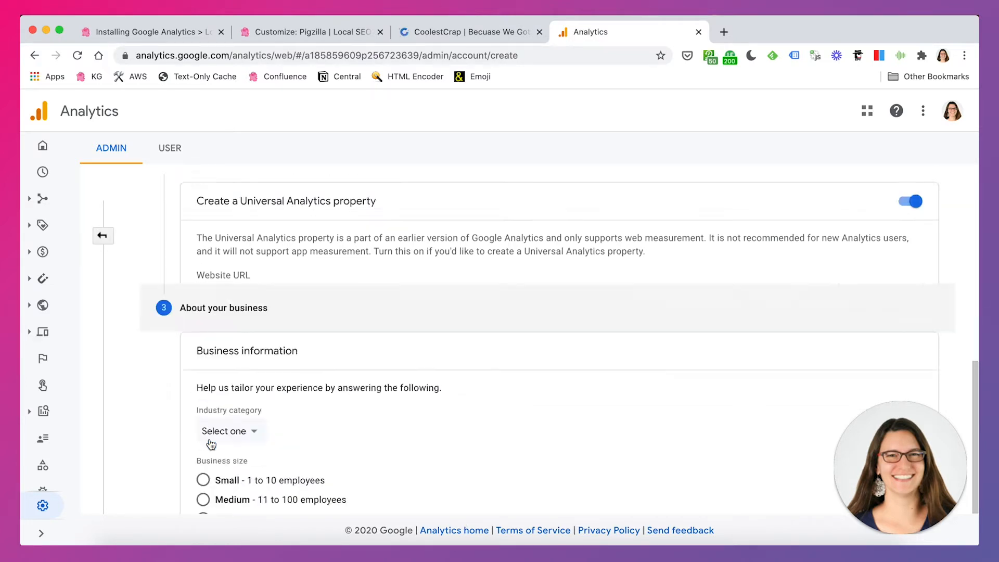
Fill in the business information with Hobbies & Leisure, Small - 1 to 10 employees, and Increase my conversions
click(240, 367)
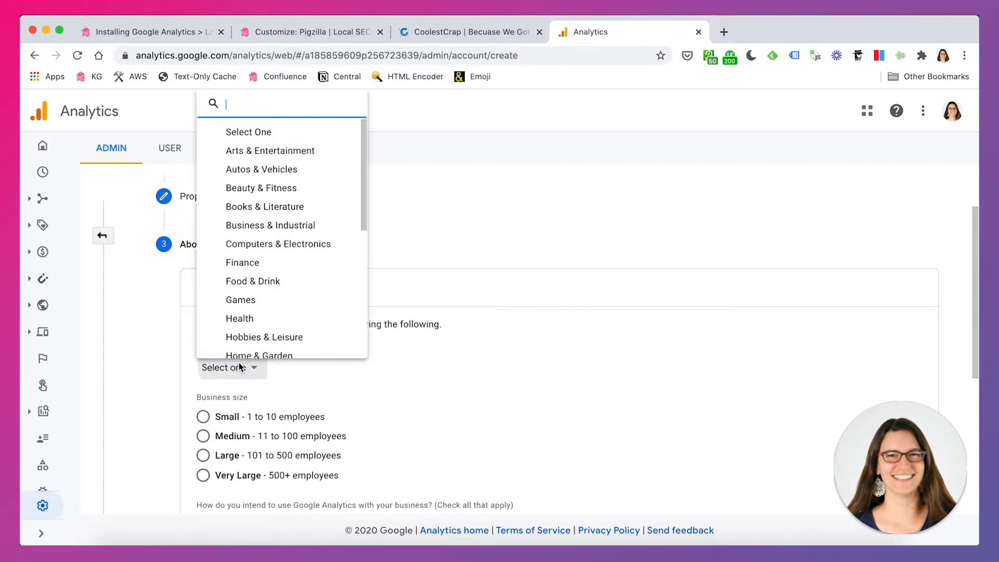
click(274, 336)
scroll(367, 401, down, 2)
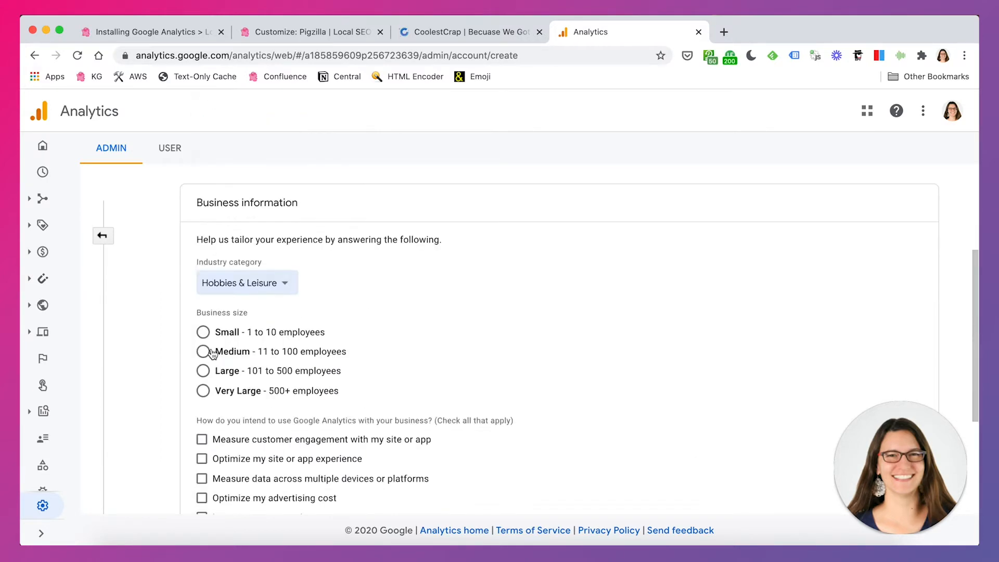
click(203, 331)
scroll(452, 404, down, 3)
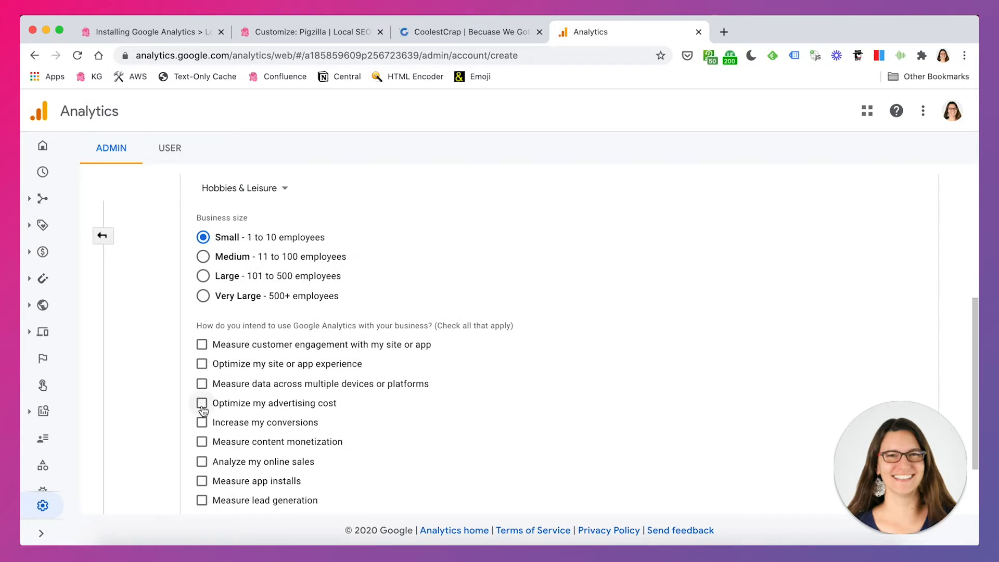
click(202, 422)
scroll(509, 446, down, 2)
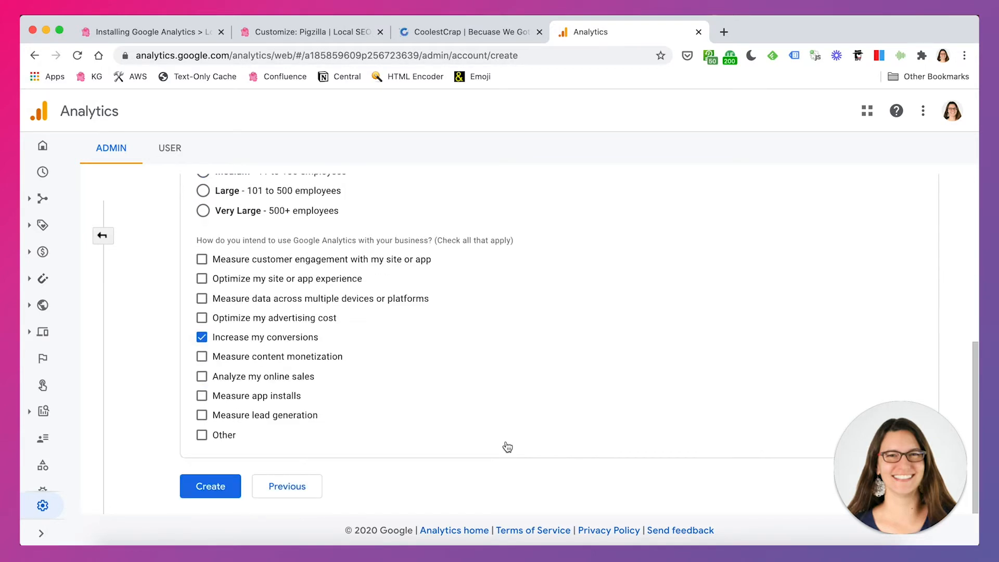
Create the account, accepting the Terms of Service, the GDPR Data Processing Terms and the Measurement Controller-Controller Data Protection Terms
click(232, 486)
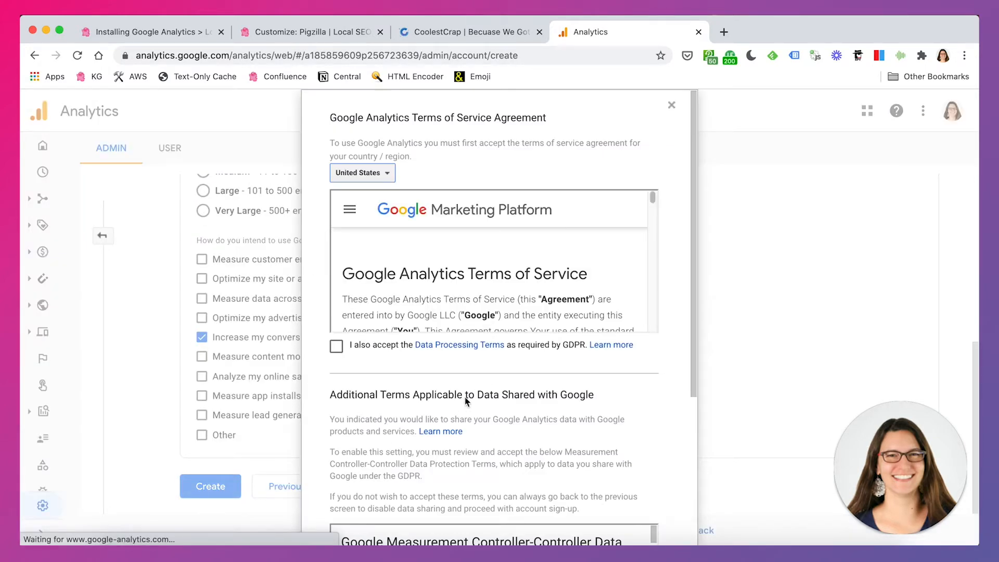
click(336, 346)
scroll(333, 395, down, 5)
click(336, 465)
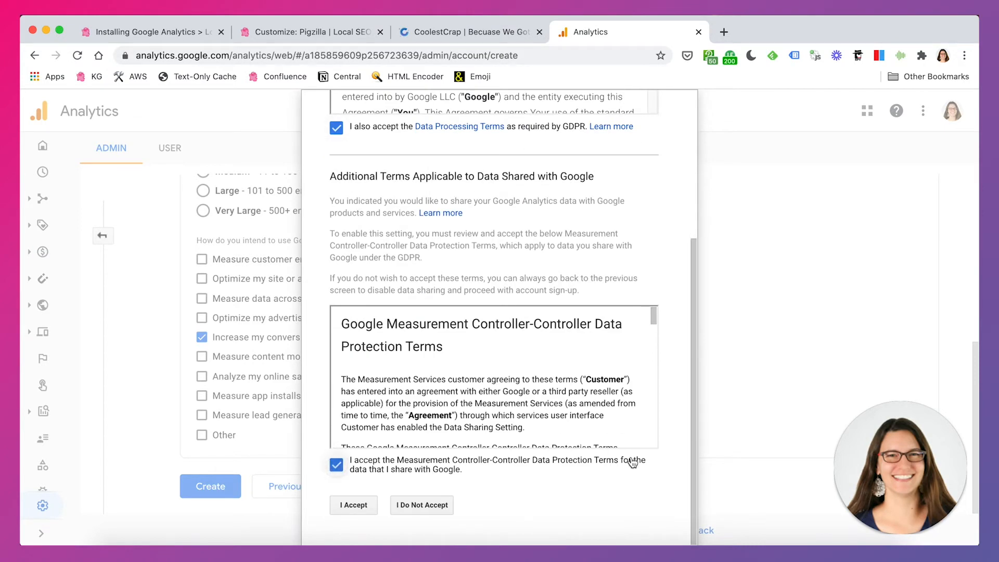
click(354, 505)
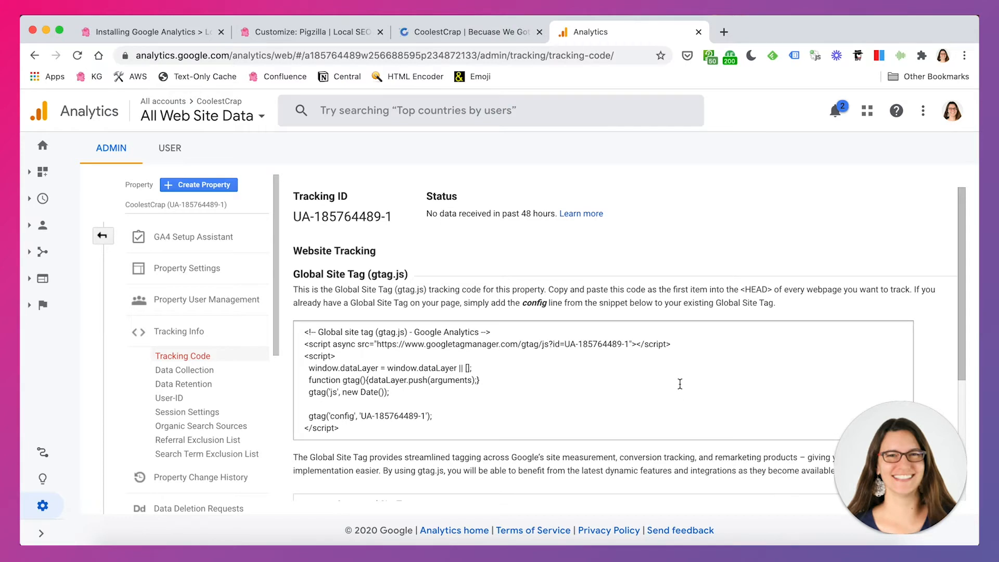
Examine the Global Site Tag tracking code and the instruction on where to paste it
drag(305, 332, 387, 432)
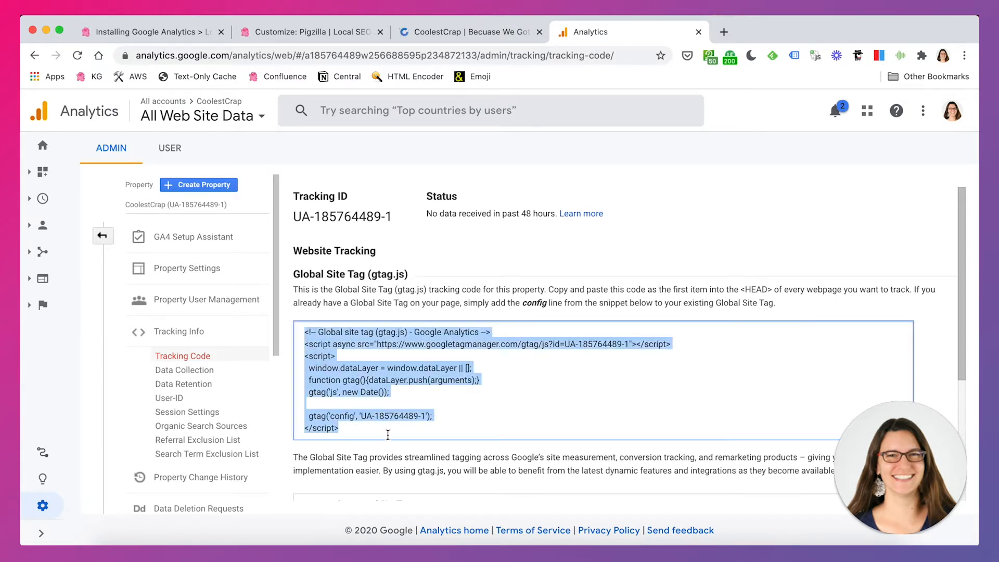
click(494, 420)
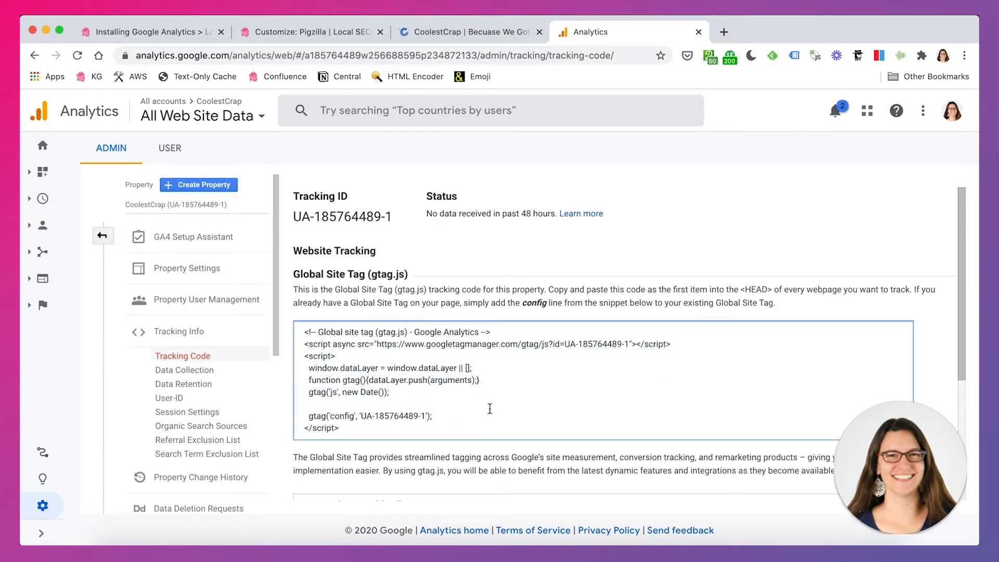
drag(548, 289, 927, 289)
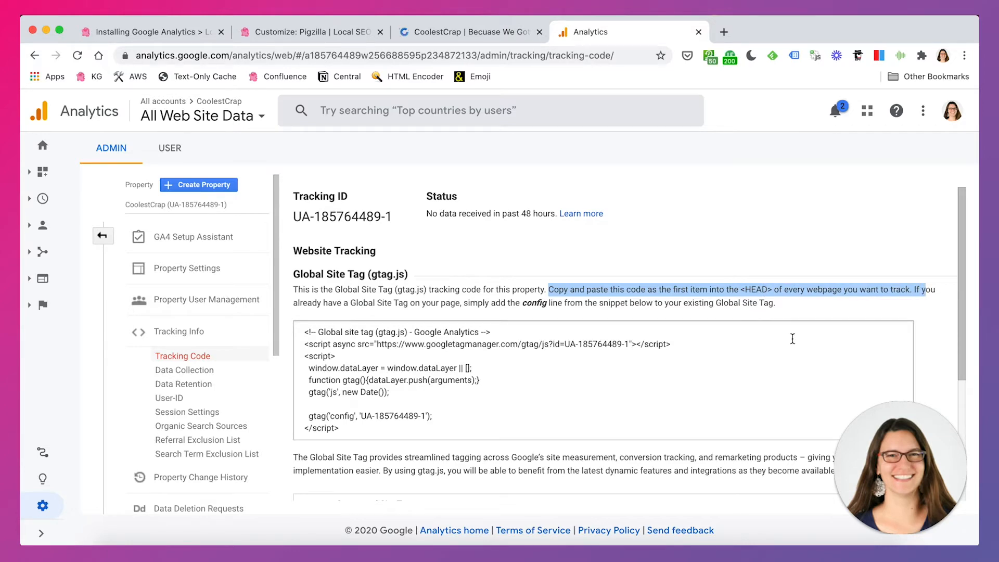
Open the CoolestCrap site's WordPress dashboard, and reread the Global Site Tag placement instruction in Google Analytics
click(468, 32)
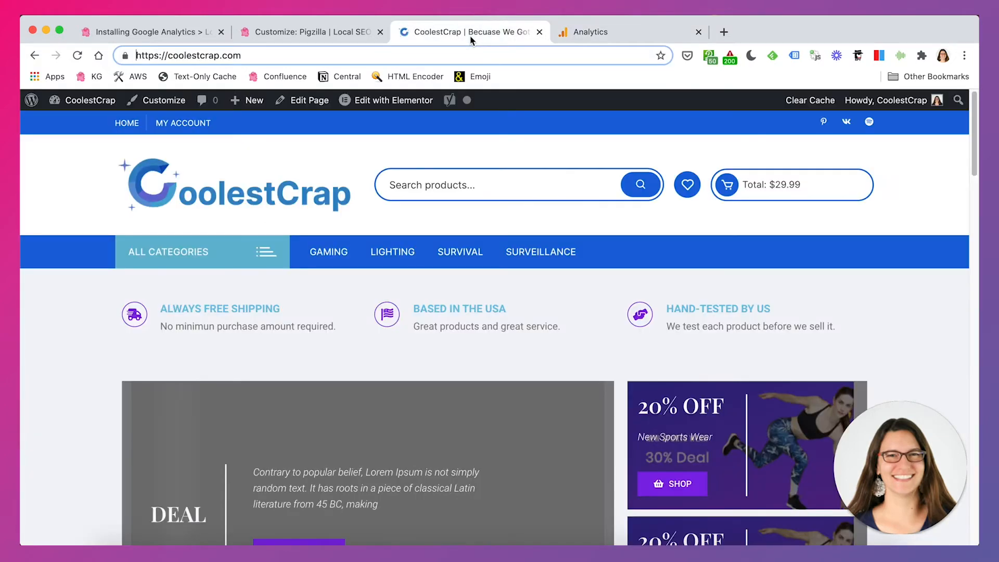
click(85, 103)
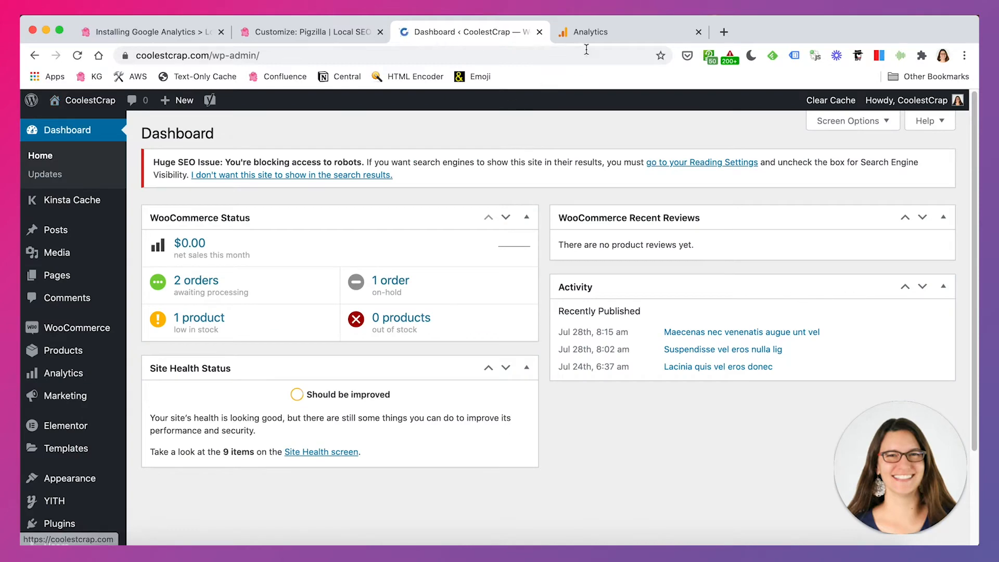
click(588, 31)
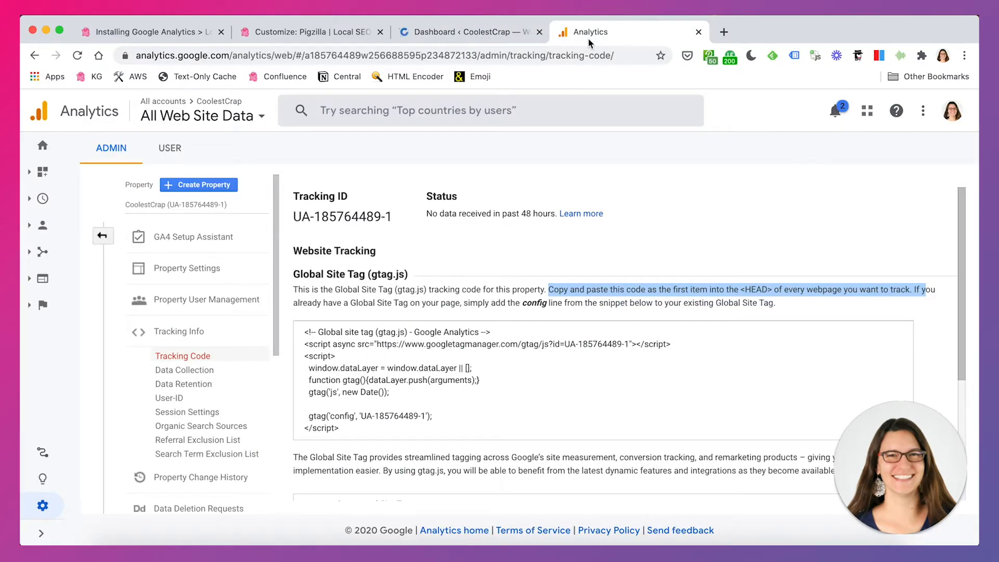
click(428, 383)
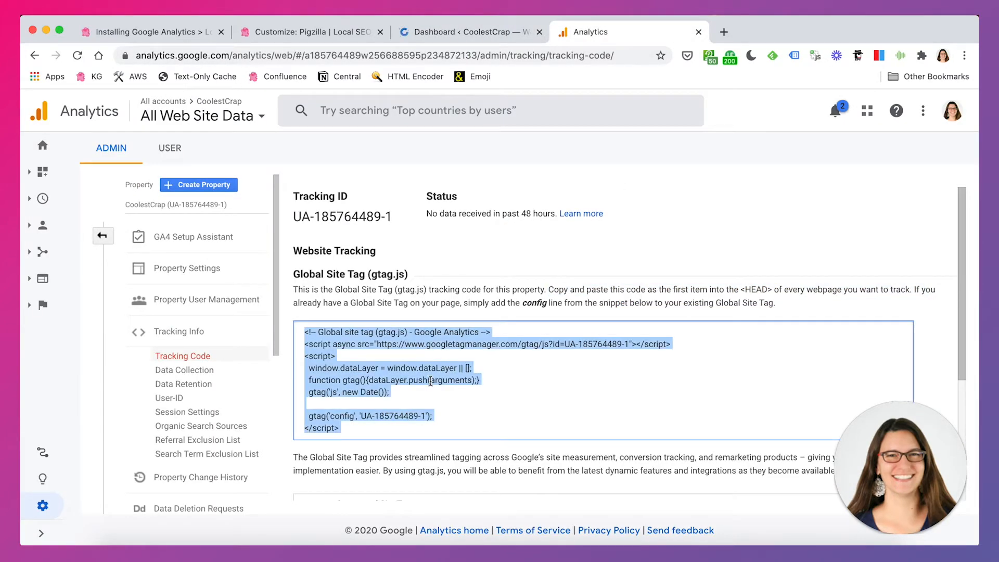
click(608, 294)
drag(549, 287, 912, 288)
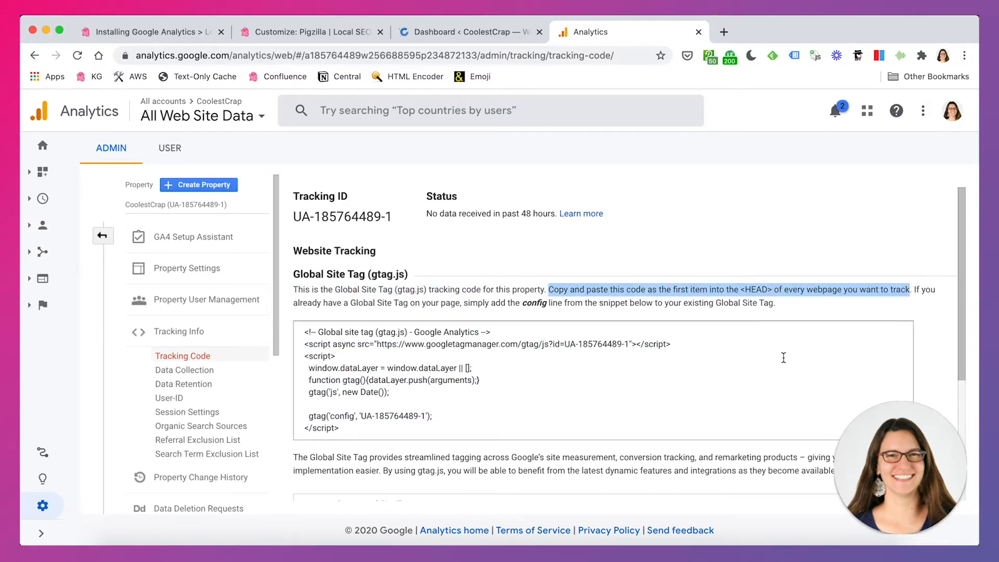
Return to the CoolestCrap WordPress dashboard and open the theme customizer
click(442, 32)
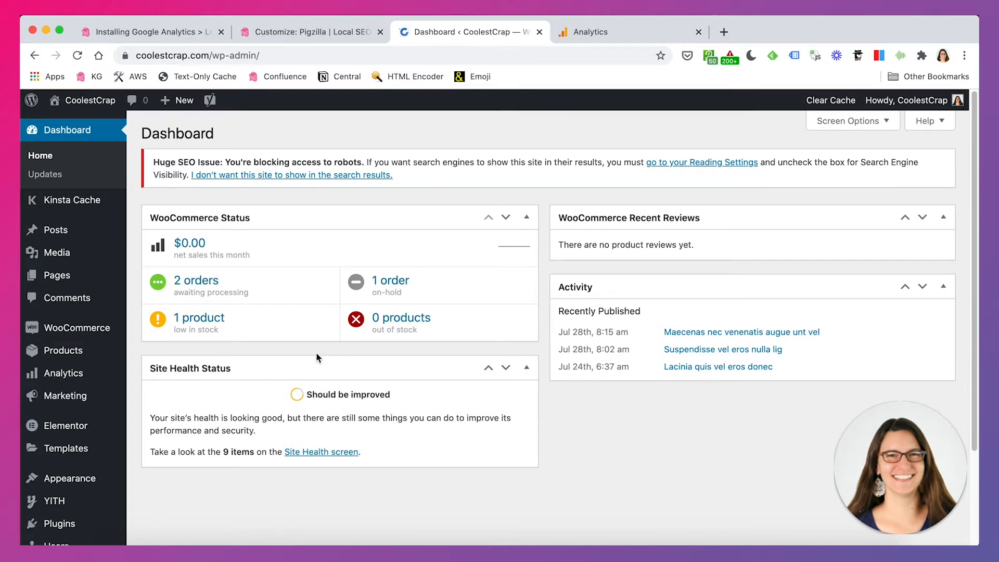
scroll(319, 358, down, 4)
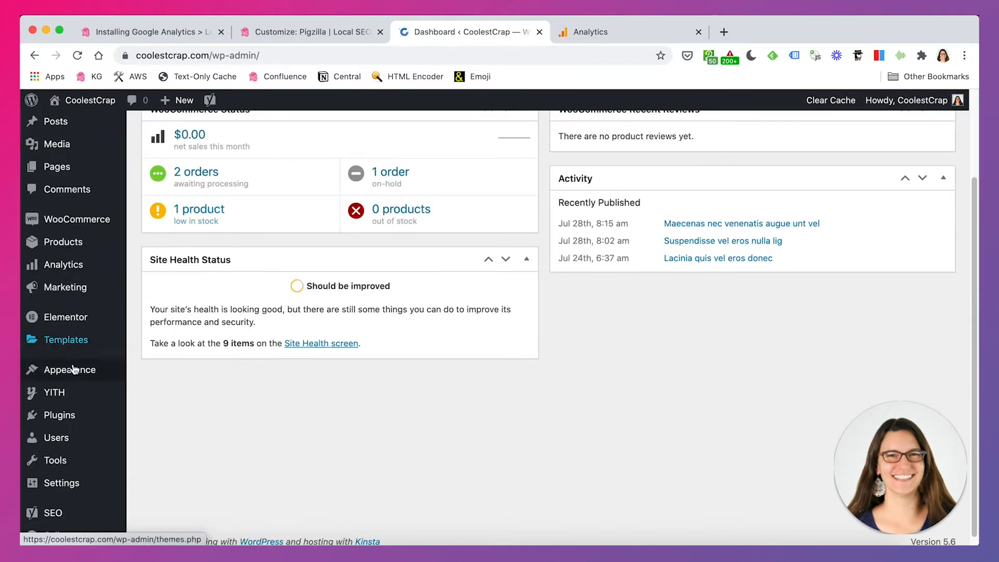
mouse_move(54, 370)
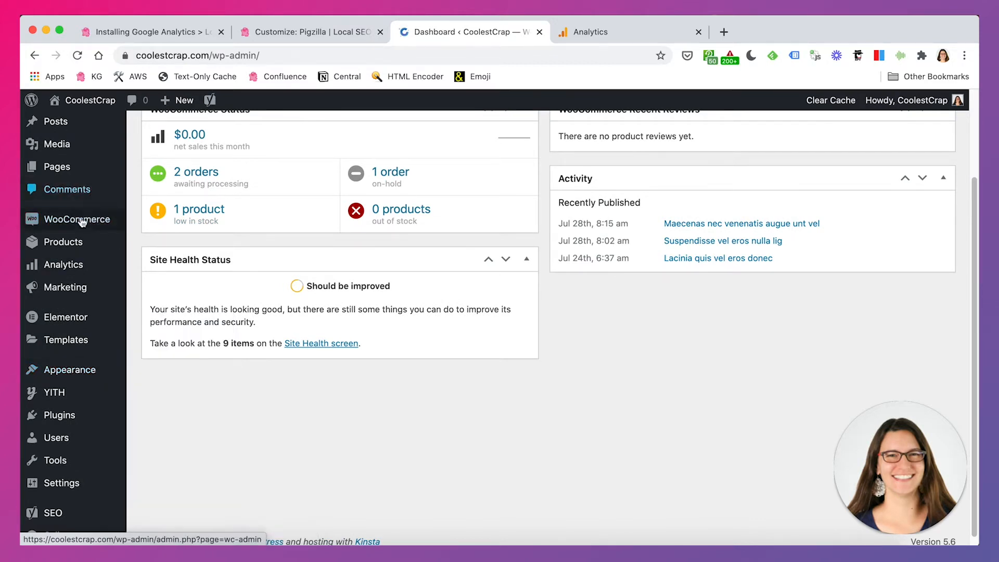
mouse_move(82, 248)
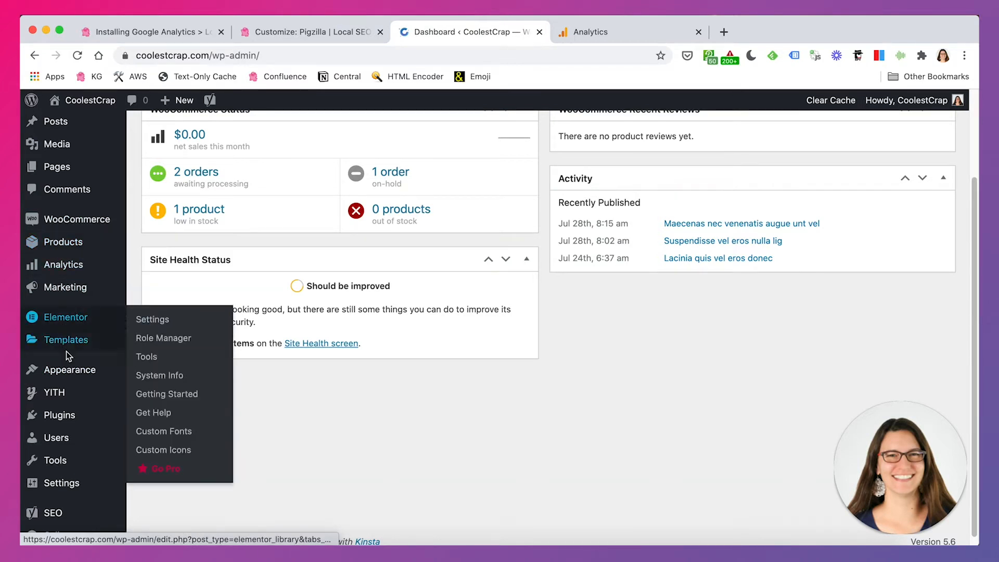
click(171, 345)
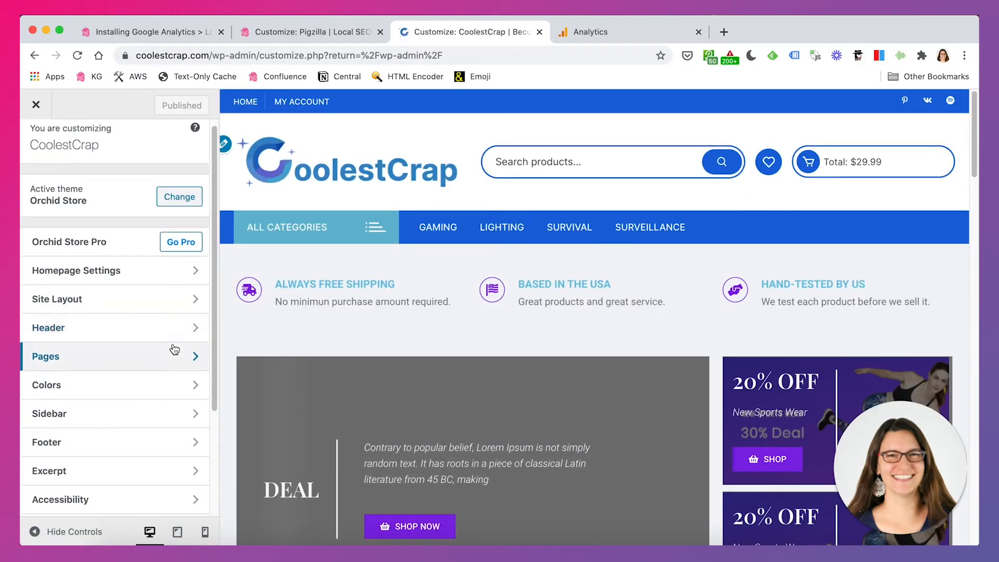
Look through the customizer's options, including Header and Footer, for a place to add scripts, and close the customizer
scroll(174, 350, down, 1)
scroll(174, 349, down, 3)
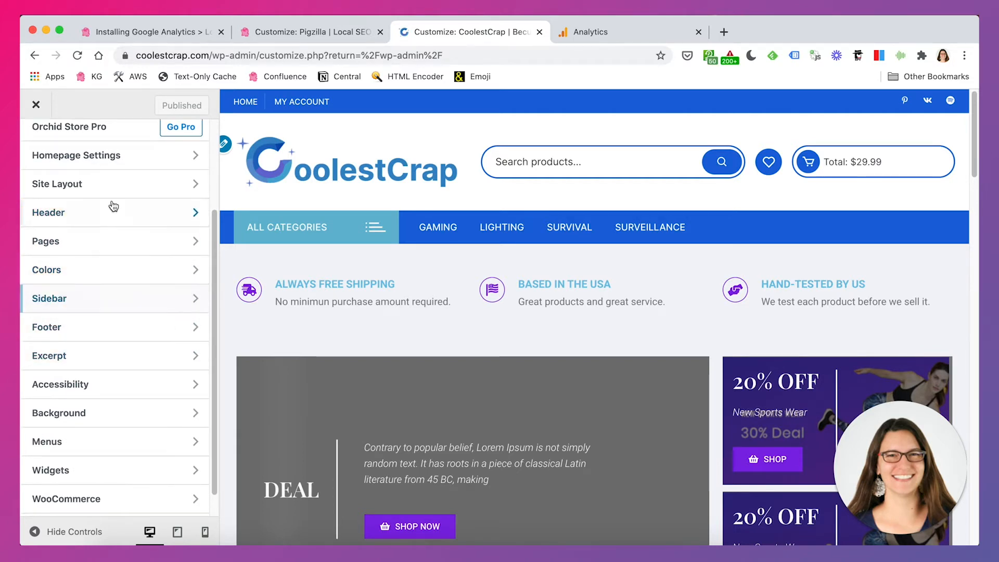
click(103, 215)
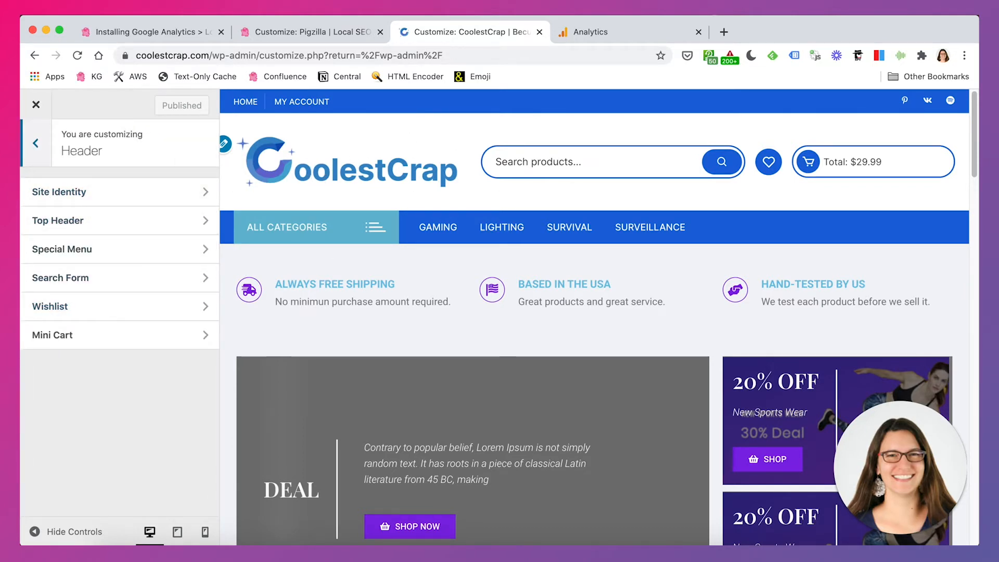
click(35, 142)
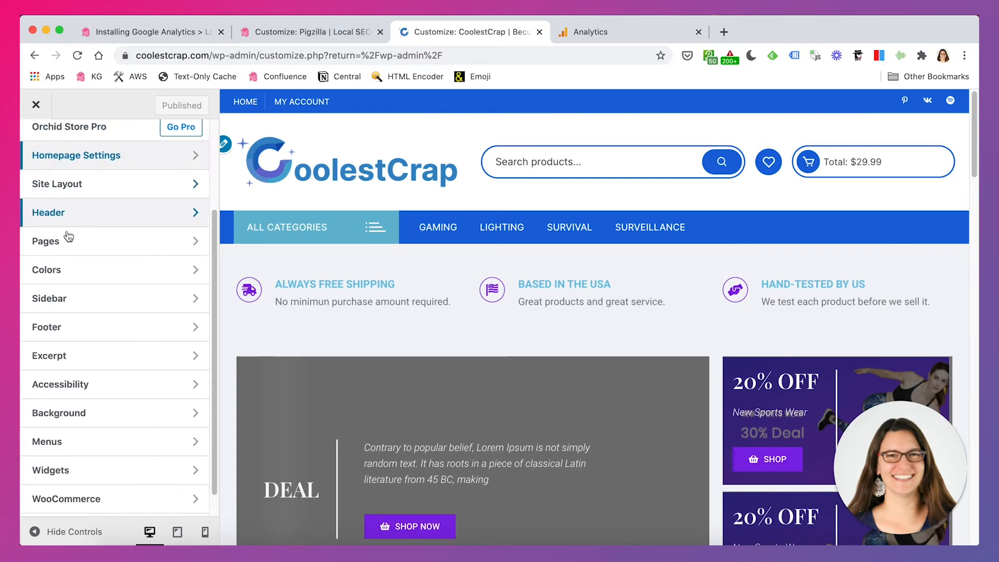
click(102, 327)
click(37, 151)
scroll(152, 325, down, 1)
scroll(26, 206, up, 3)
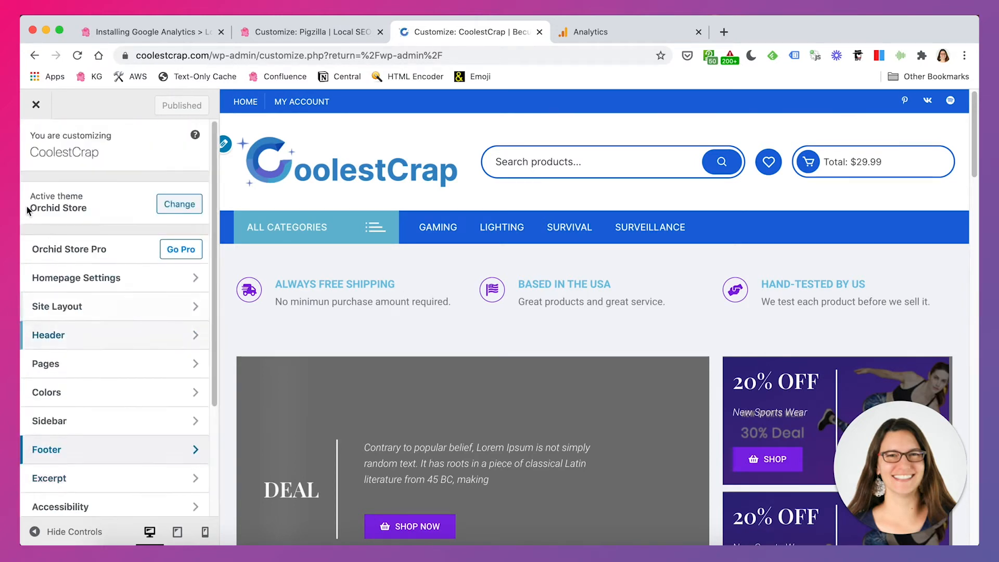
click(36, 104)
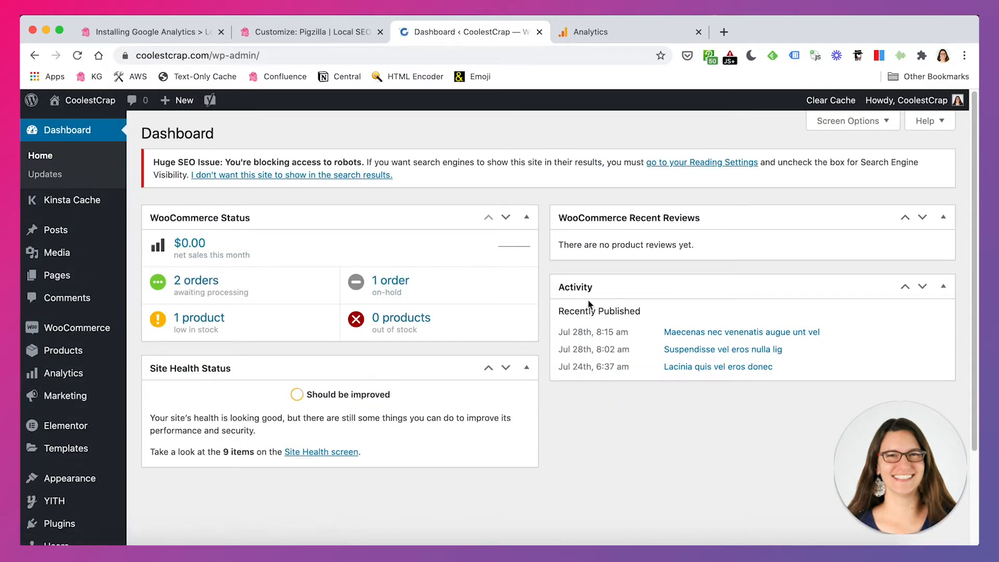
Examine the Header/Footer Scripts fields in the Pigzilla site's Theme Settings and the note on where header code is output
click(332, 36)
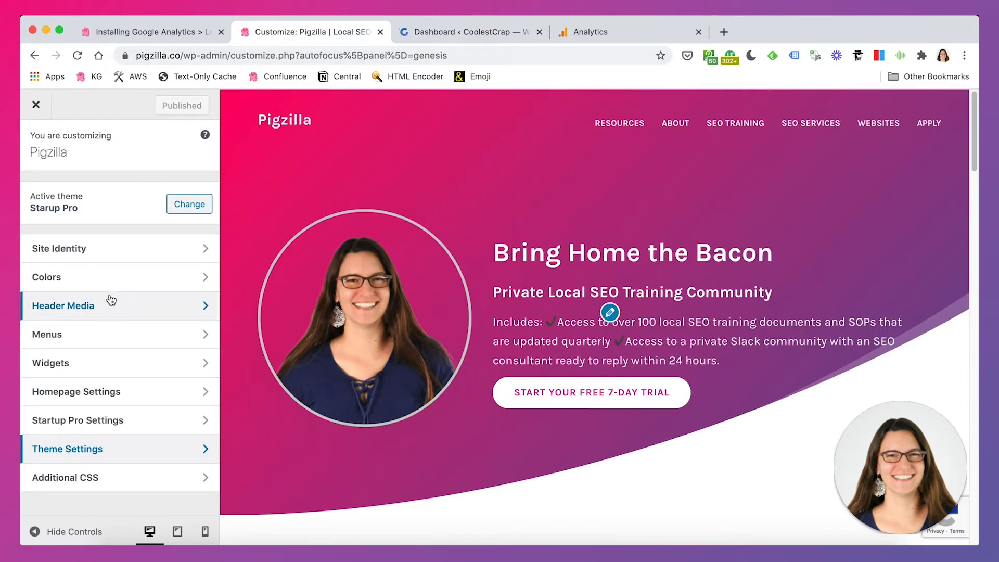
key(ctrl+Tab)
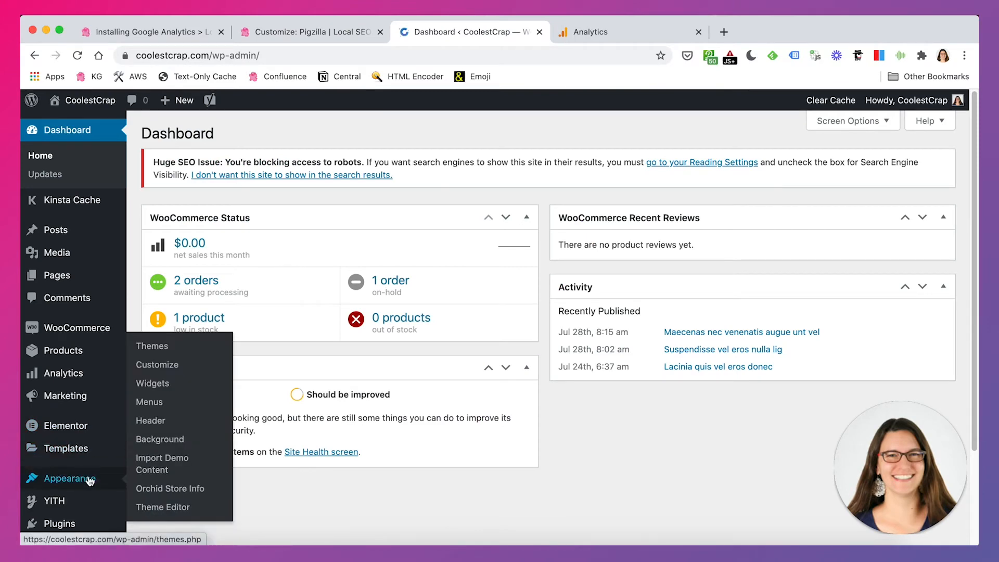
click(324, 31)
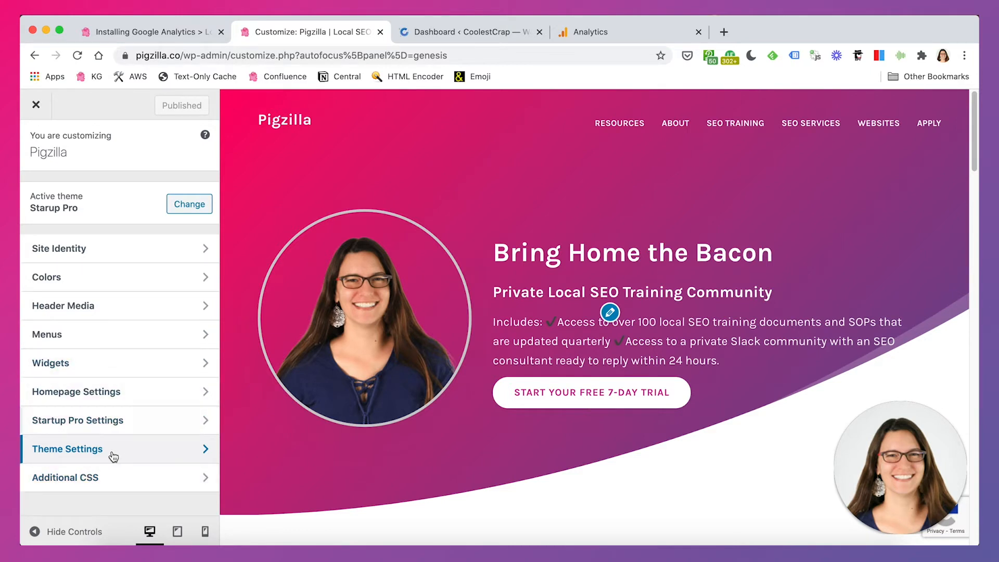
click(92, 454)
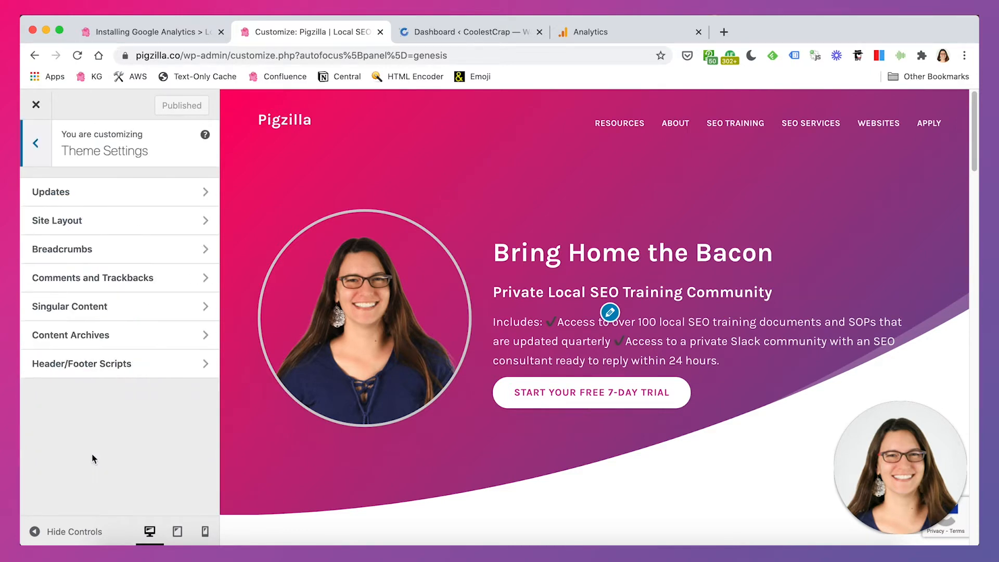
click(109, 371)
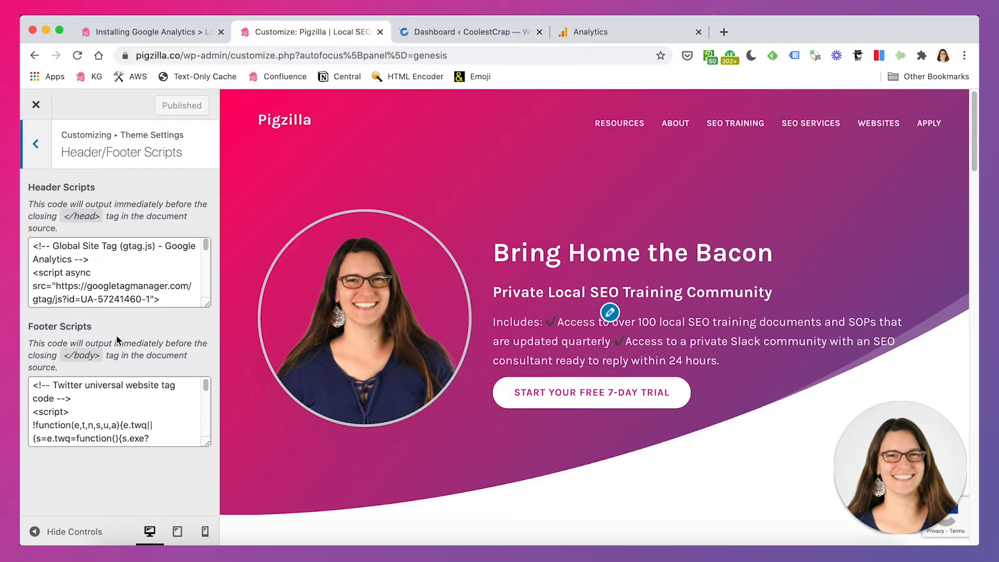
drag(49, 205, 127, 220)
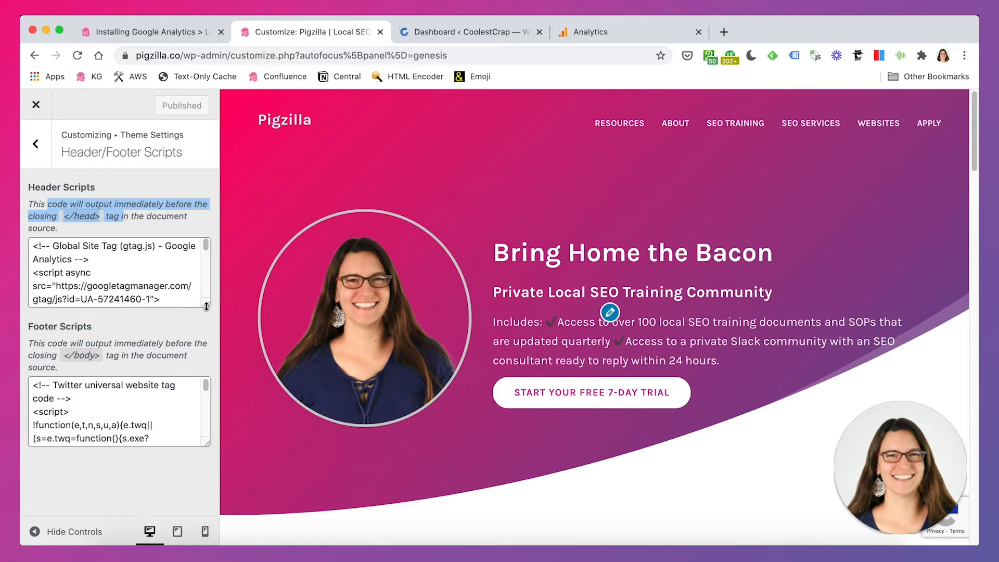
drag(207, 306, 207, 286)
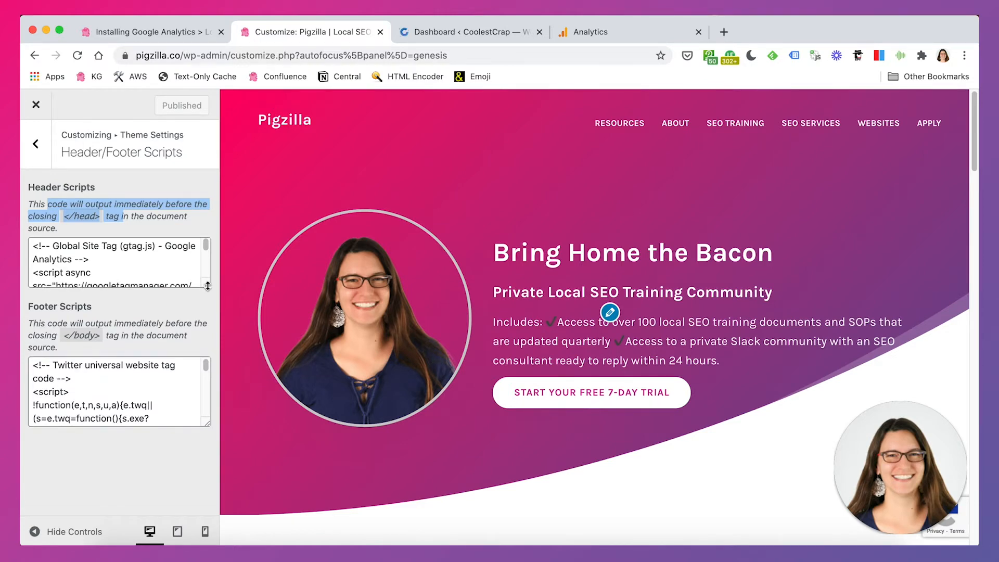
Copy the complete Global Site Tag code from the CoolestCrap tracking code page in Google Analytics
click(566, 33)
drag(339, 429, 300, 335)
key(super+c)
Check the existing code in Pigzilla's Header Scripts field as a placement example, and close the Pigzilla customizer
click(307, 32)
click(83, 262)
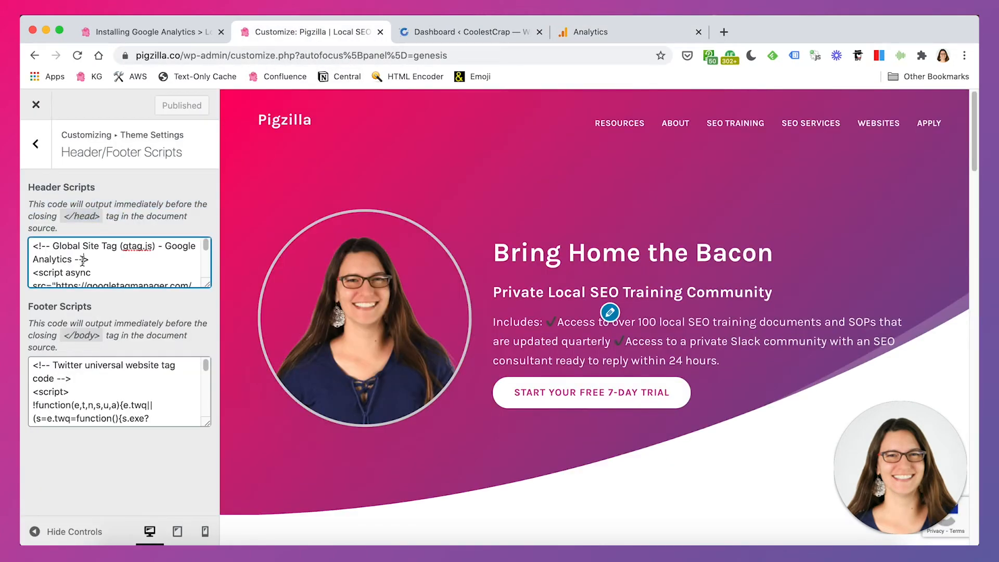
drag(207, 249, 206, 285)
scroll(208, 279, up, 15)
click(381, 32)
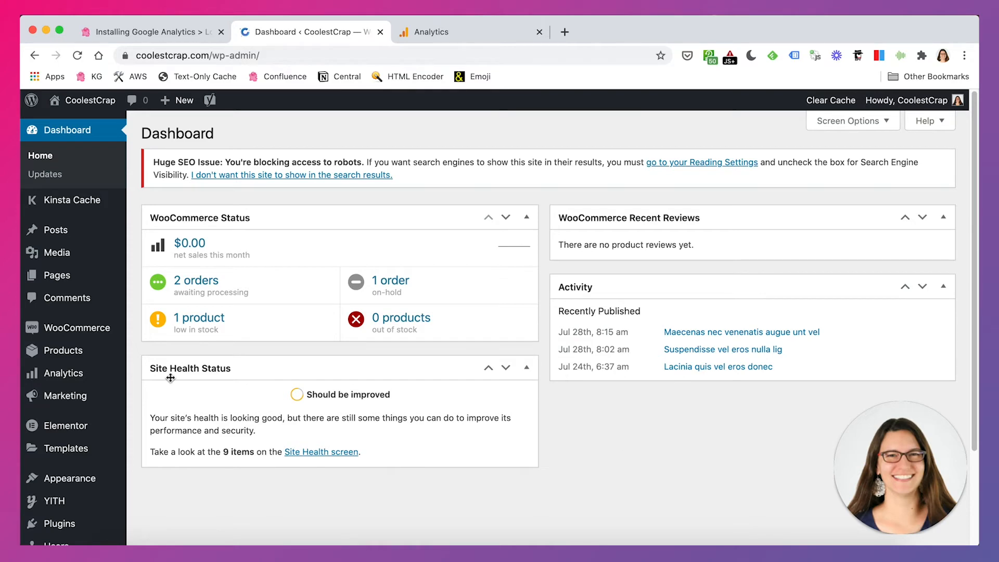
Open the page for adding new plugins on the CoolestCrap WordPress site
scroll(92, 383, down, 2)
scroll(93, 384, down, 1)
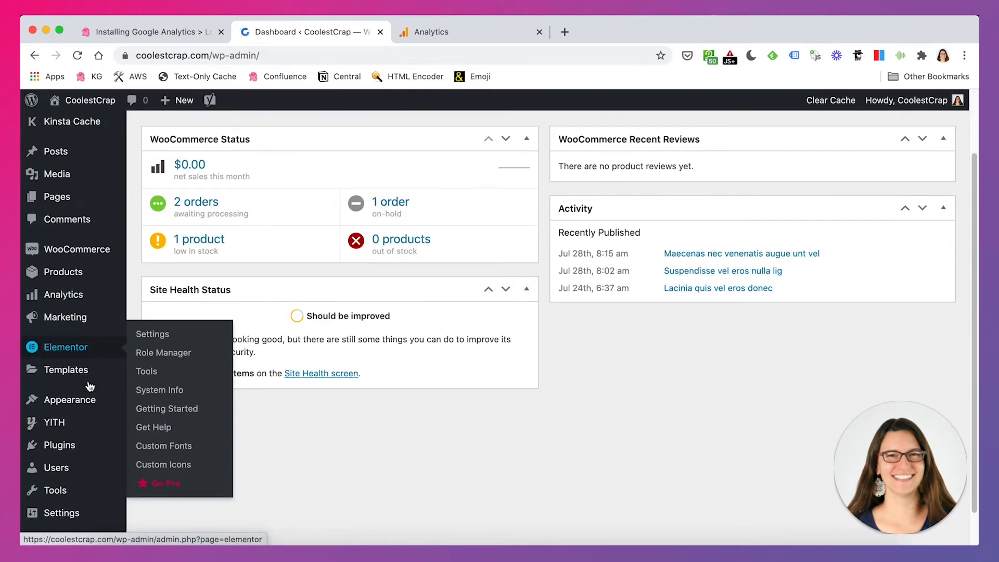
click(55, 446)
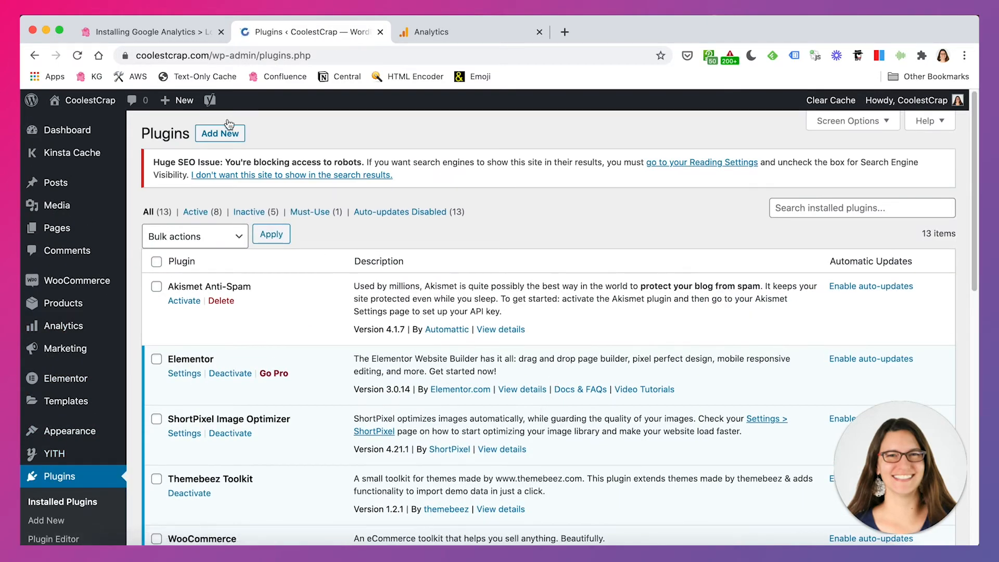
click(225, 134)
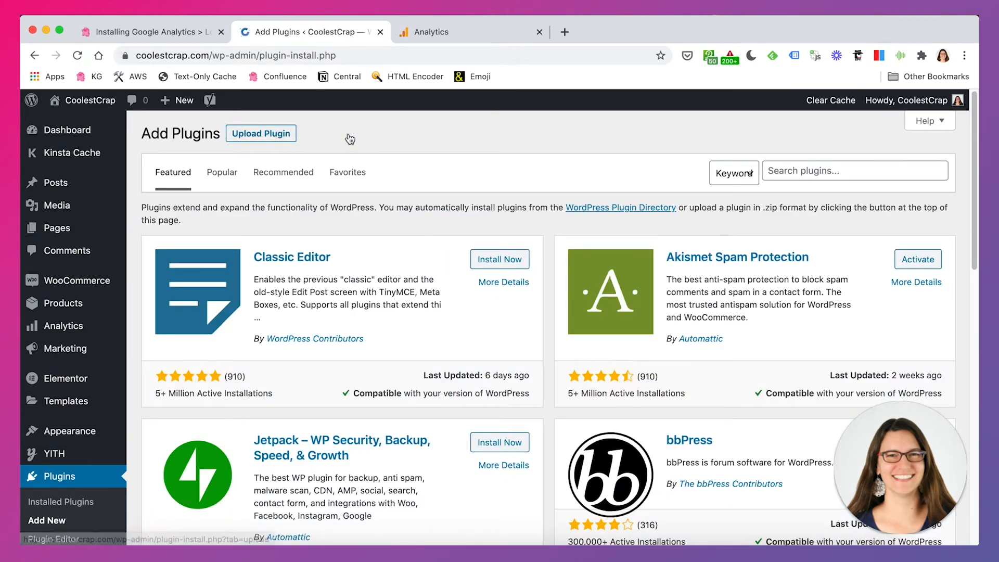
Search the plugin directory for "header footer"
click(824, 166)
text(dea)
key(BackSpace)
key(BackSpace)
key(BackSpace)
text(header footer)
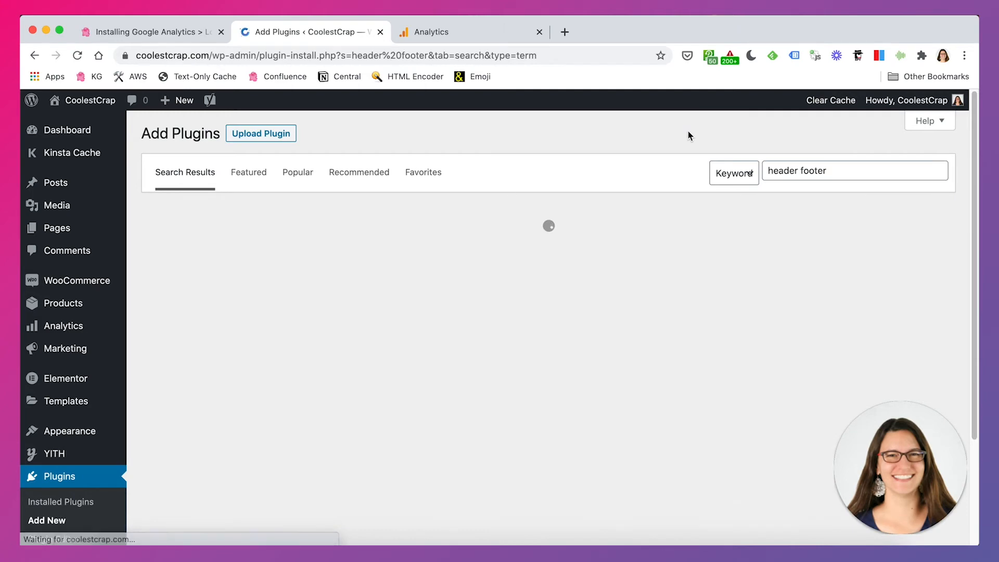
Install and activate the Head, Footer and Post Injections plugin from the search results
scroll(676, 234, down, 5)
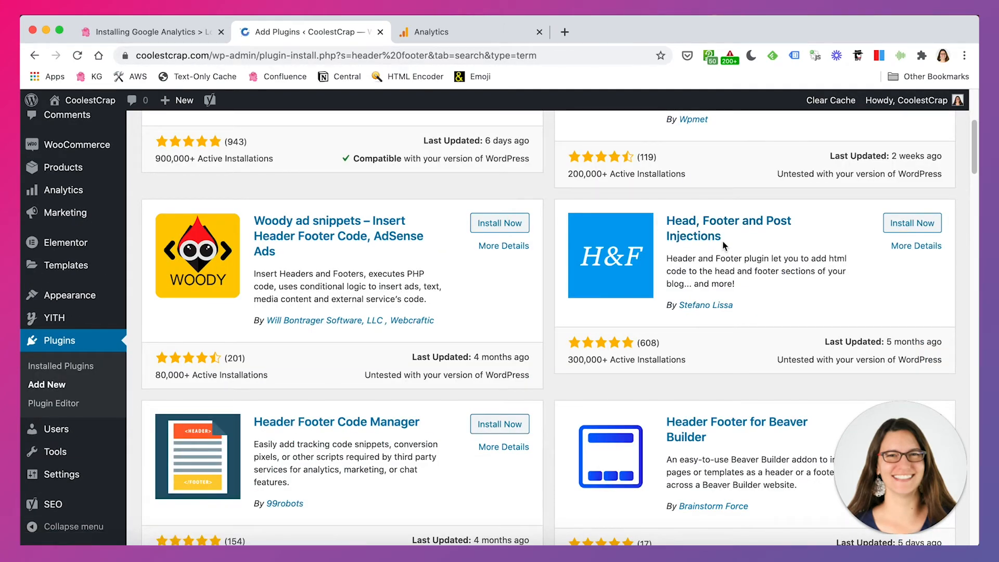
click(903, 232)
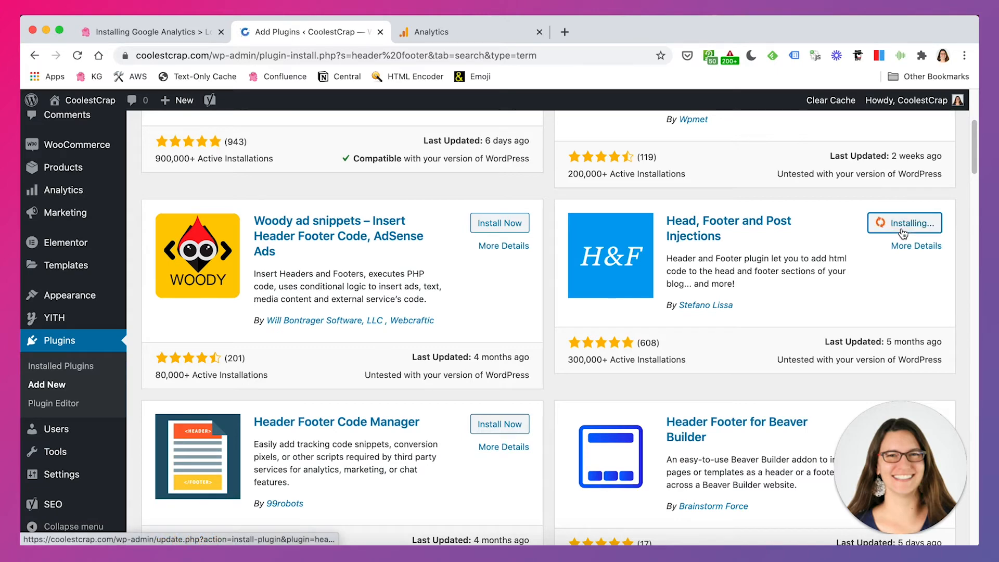
scroll(902, 232, down, 2)
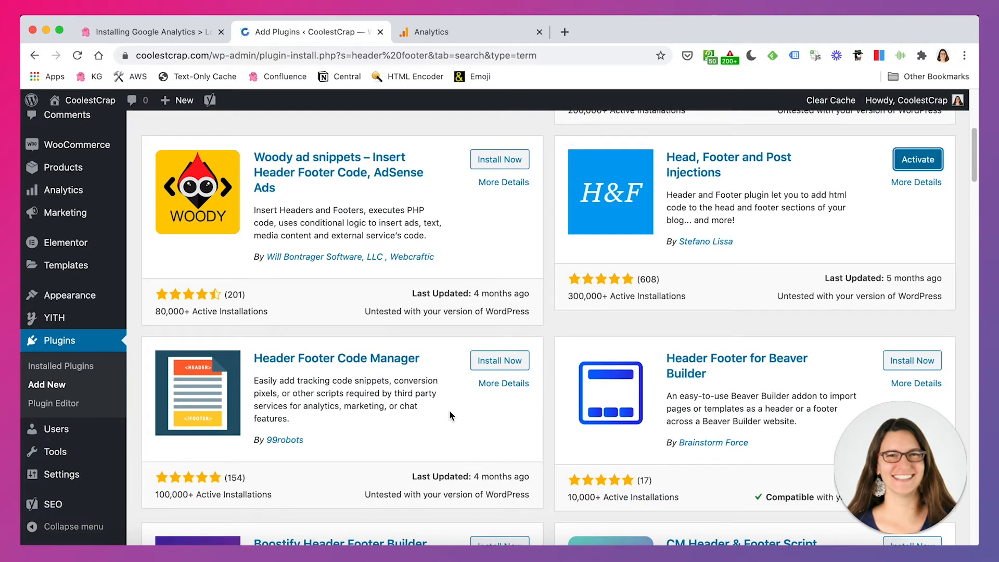
click(914, 166)
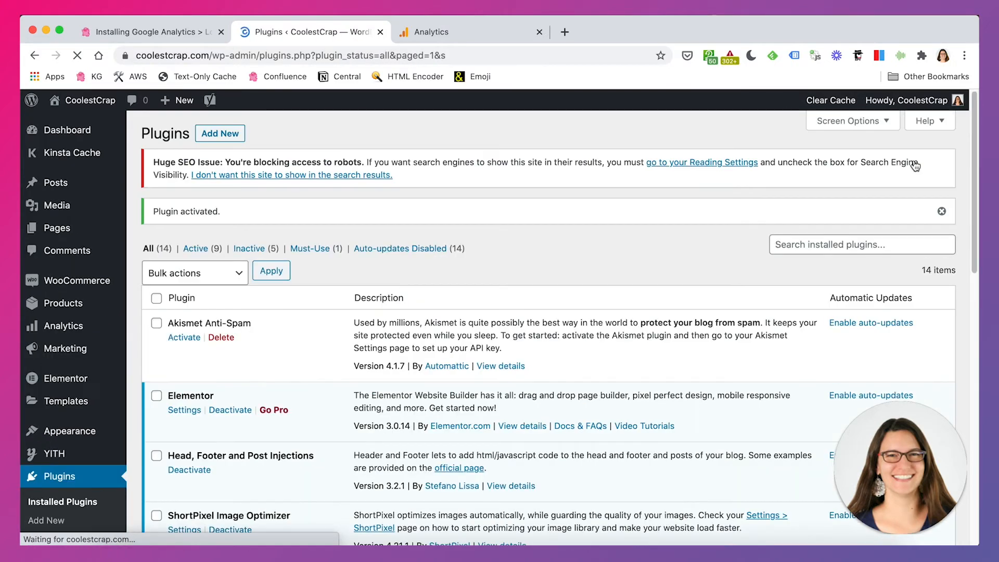
Find the activated Head, Footer and Post Injections plugin in the plugin list and open its Header and Footer settings page
scroll(292, 325, down, 1)
drag(196, 425, 286, 426)
scroll(420, 449, down, 5)
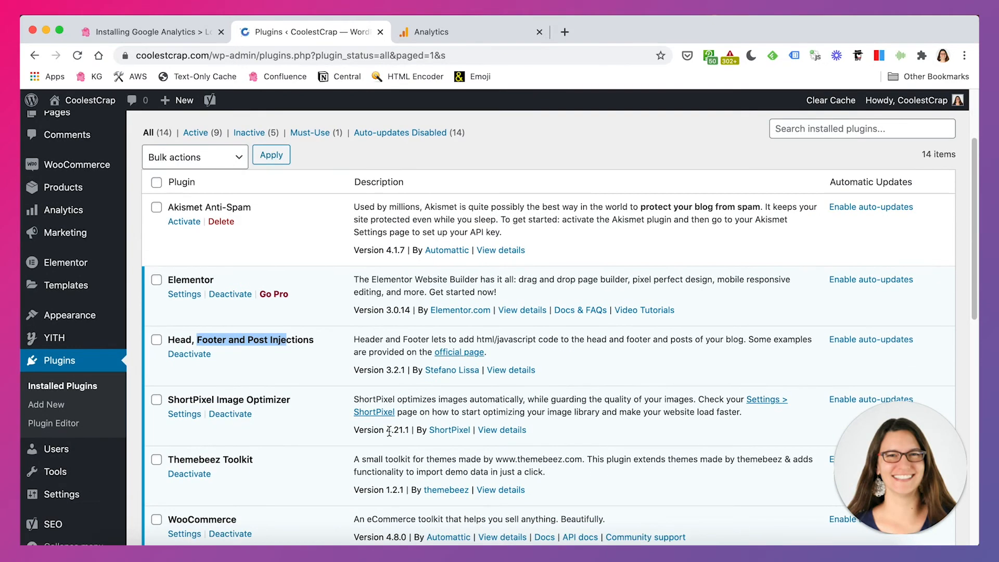
scroll(388, 430, down, 2)
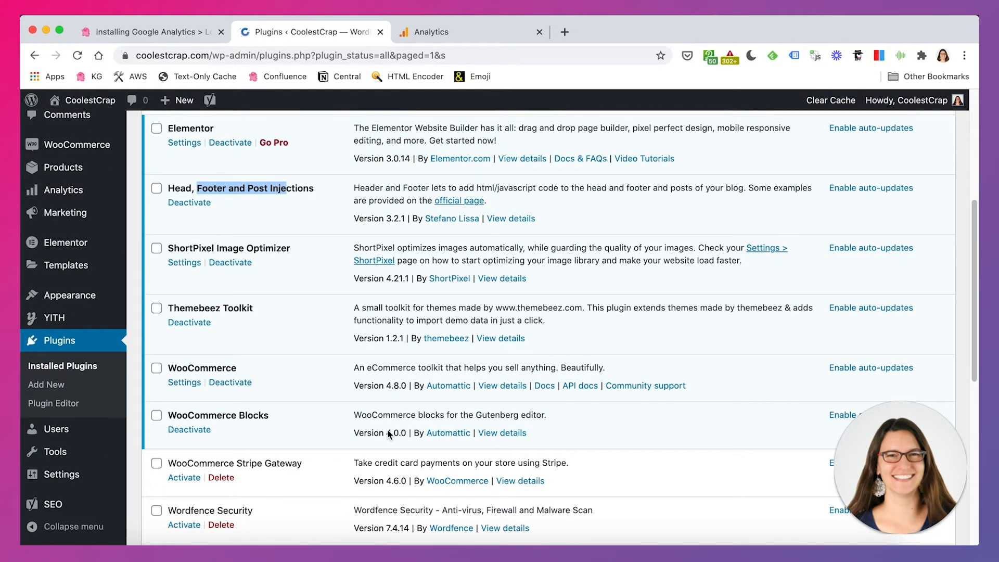
mouse_move(61, 481)
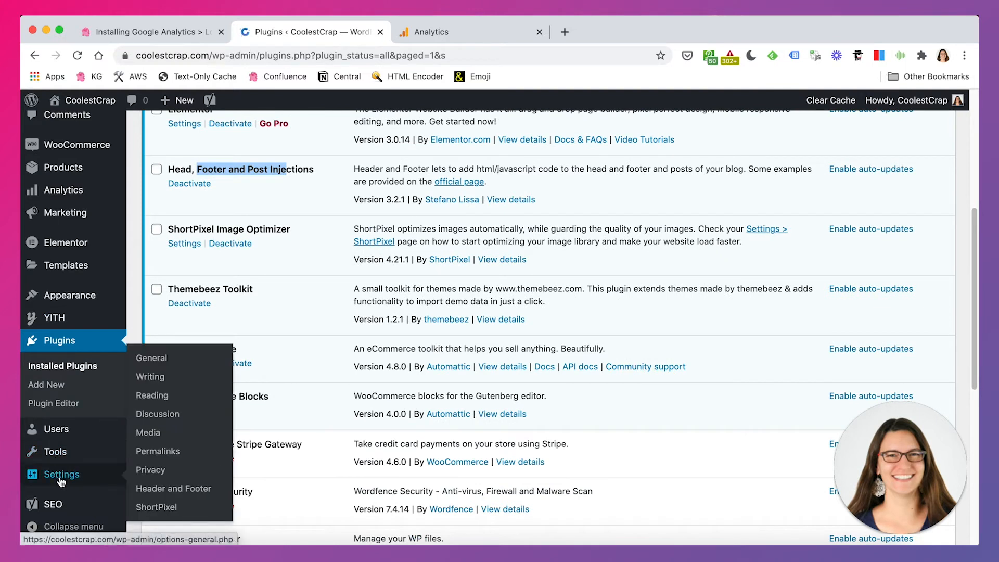
click(188, 489)
Examine the head section and after-body-tag injection areas to determine where the tracking code belongs
scroll(488, 397, down, 3)
scroll(489, 398, down, 4)
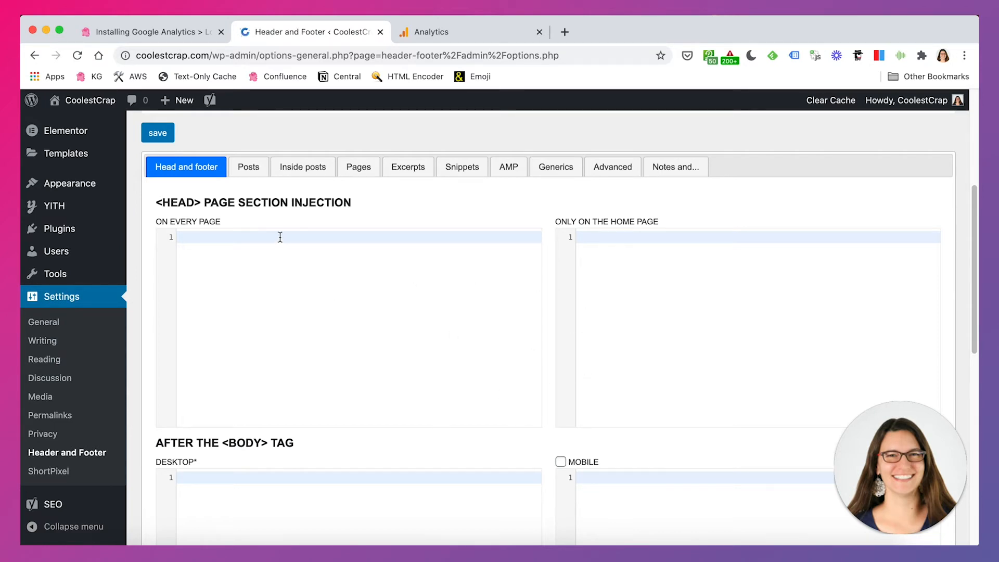
click(263, 239)
drag(162, 203, 234, 202)
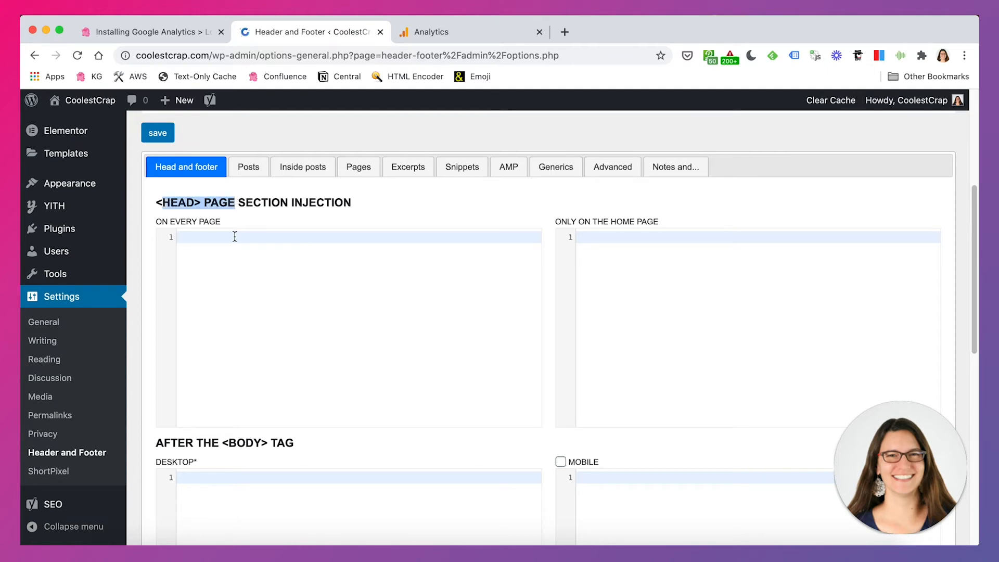
drag(196, 442, 270, 443)
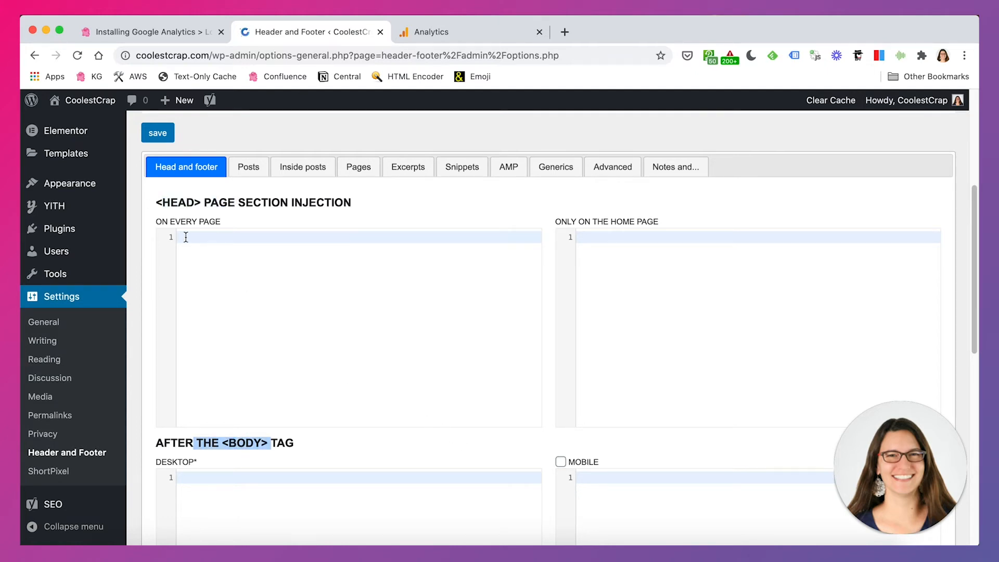
drag(157, 202, 354, 202)
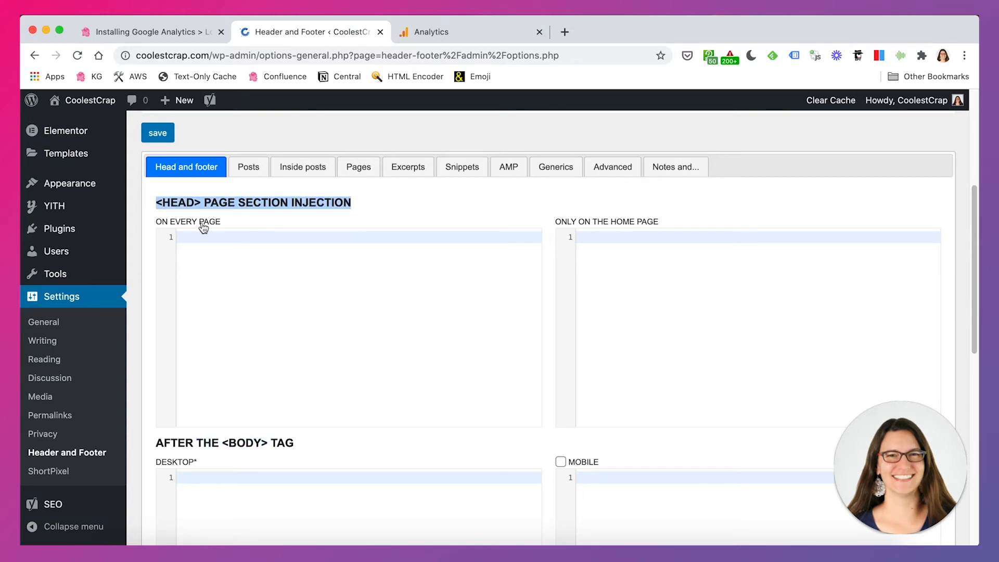
Paste the Google Analytics Global Site Tag (gtag.js) code into the every-page field of the <HEAD> section injection and save the settings
click(439, 34)
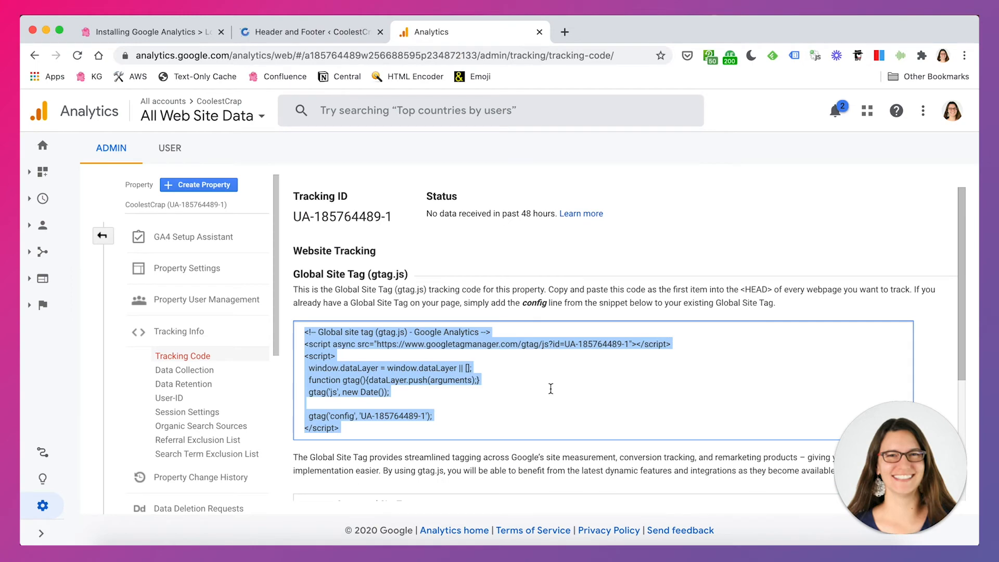
drag(738, 289, 852, 290)
click(414, 429)
click(312, 32)
click(227, 243)
key(ctrl+v)
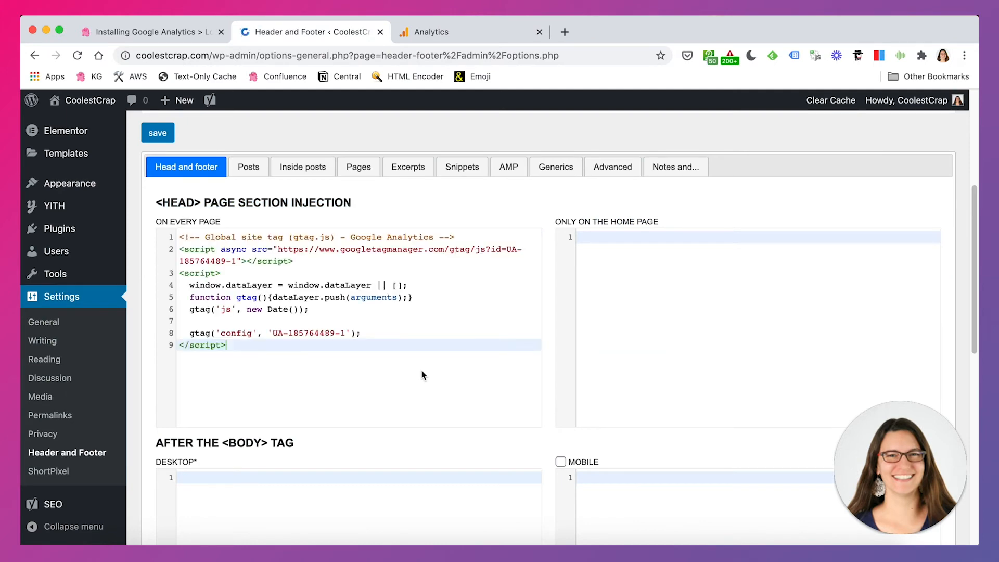
click(157, 133)
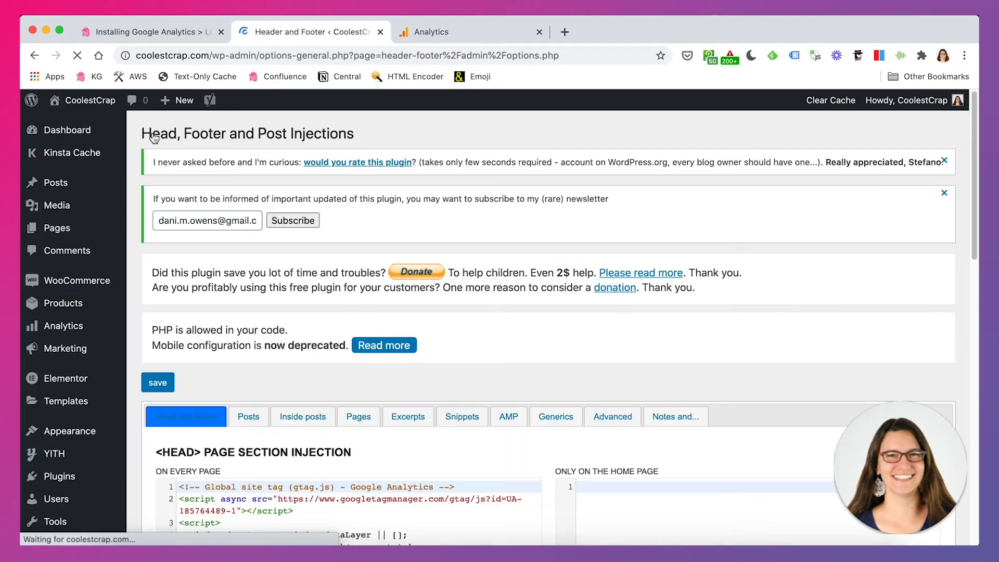
Review the head, body and footer injection fields on the saved plugin settings page
scroll(361, 314, down, 5)
scroll(440, 440, down, 8)
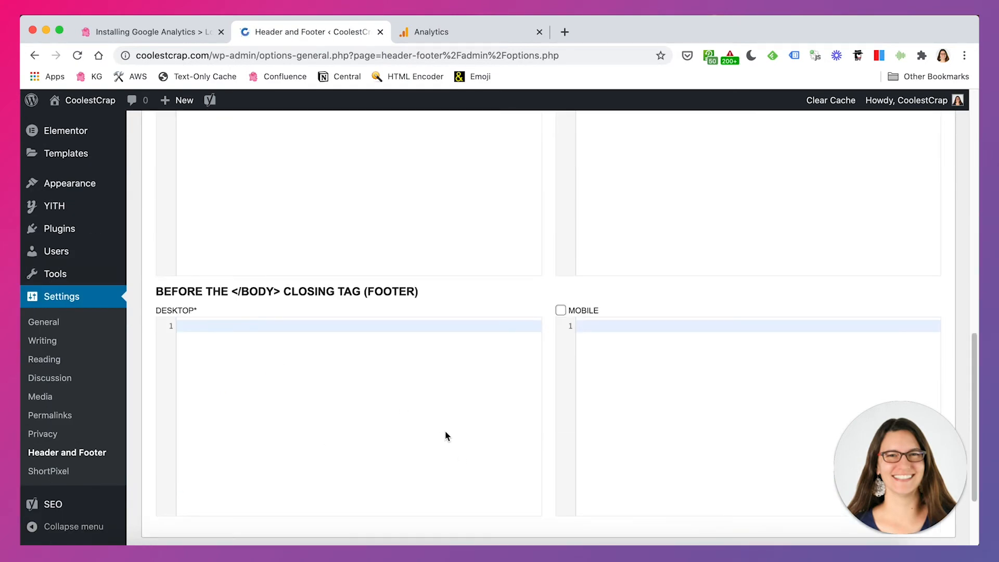
scroll(445, 436, down, 2)
scroll(446, 432, up, 10)
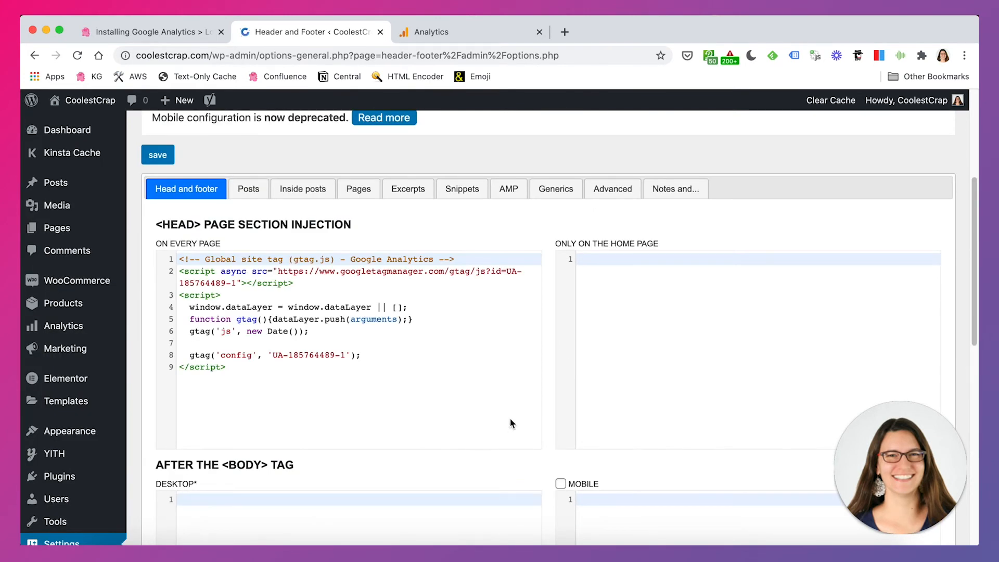
scroll(497, 442, down, 1)
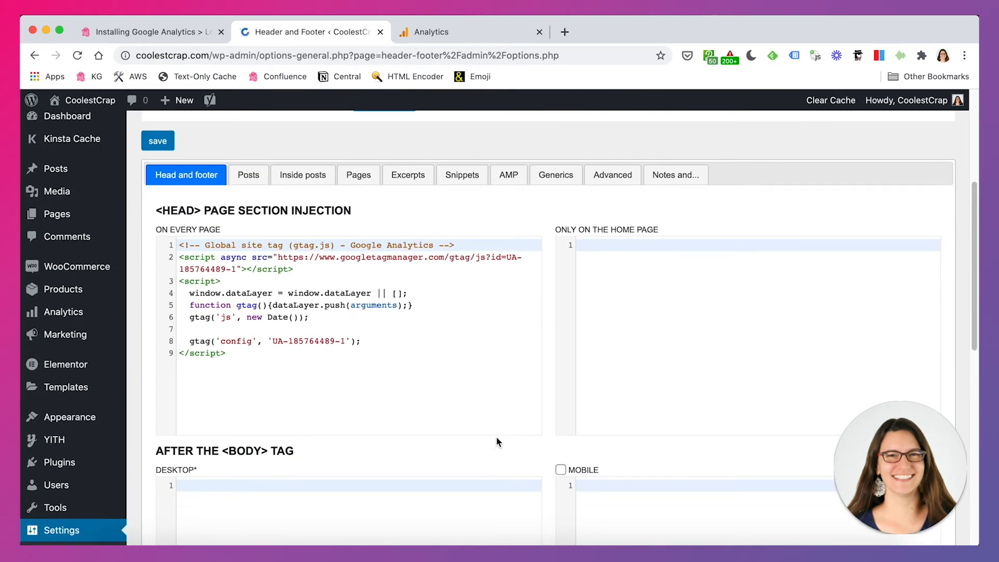
scroll(497, 442, down, 1)
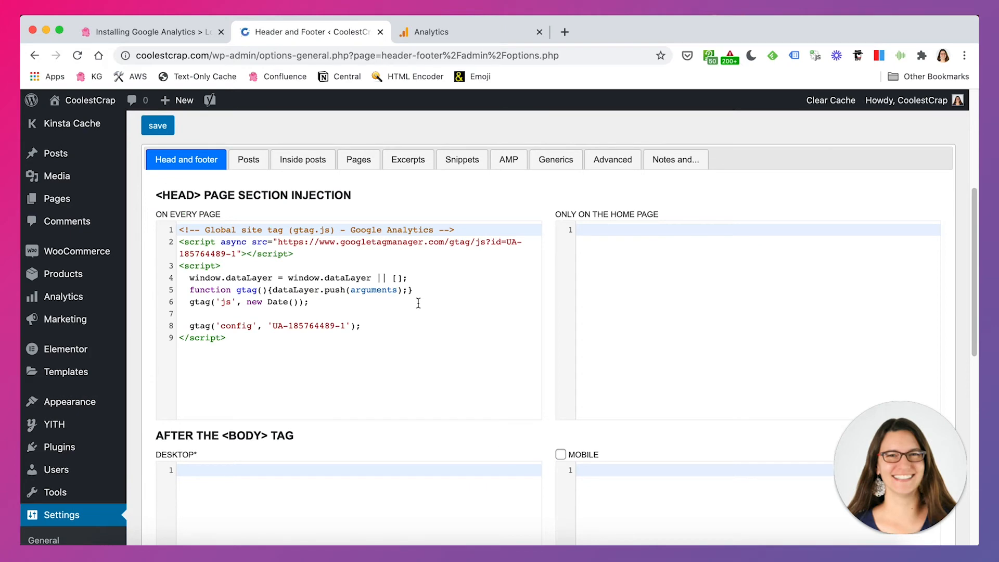
scroll(418, 303, up, 10)
Visit the live CoolestCrap homepage, reload it and check the installed Google Analytics tags with Tag Assistant
click(103, 103)
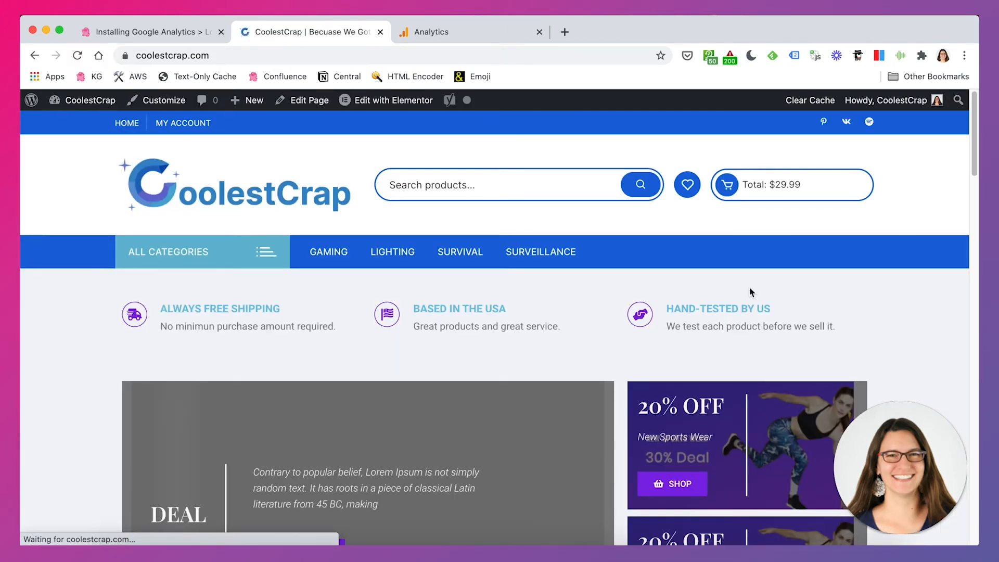
click(796, 58)
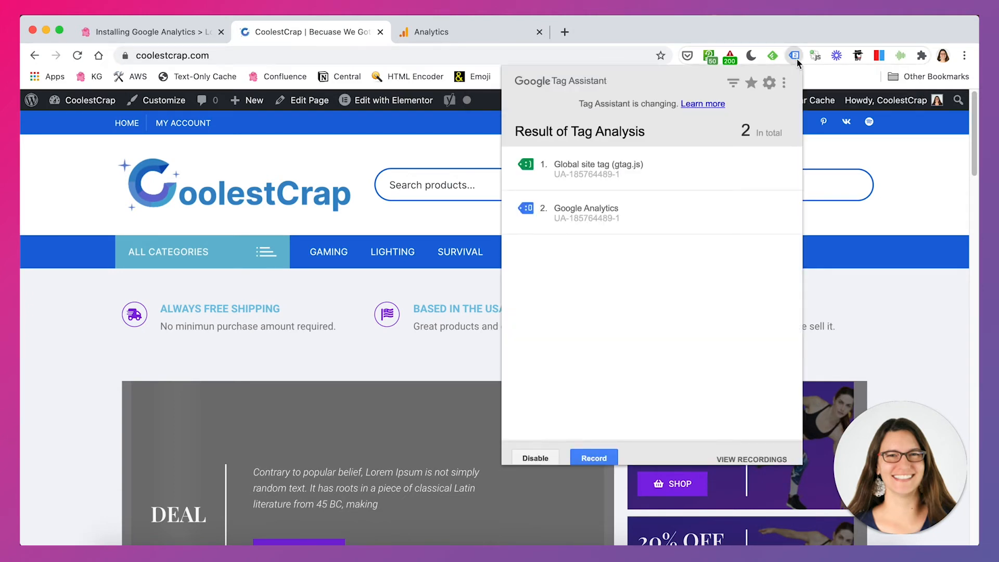
click(796, 56)
click(560, 58)
key(Return)
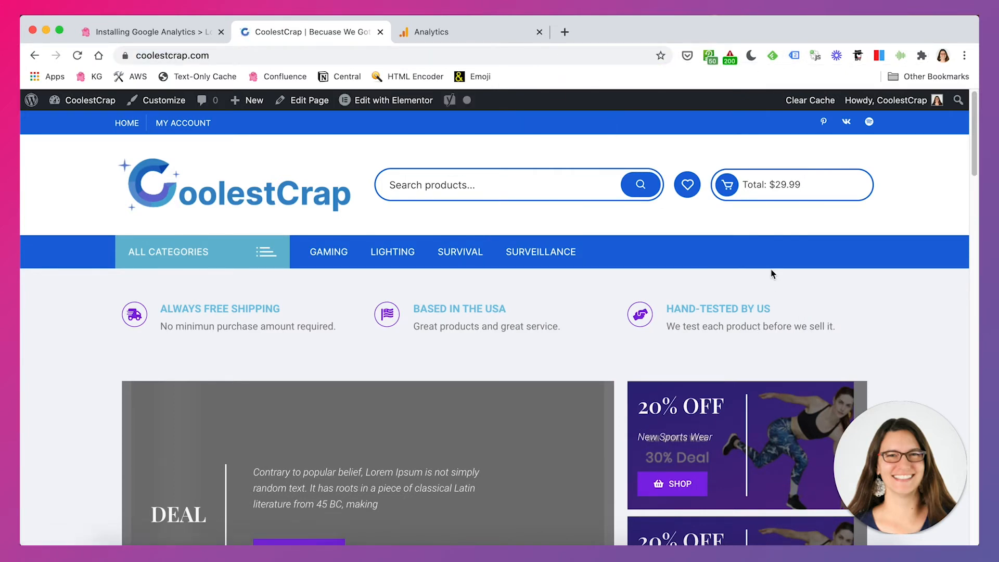
click(795, 55)
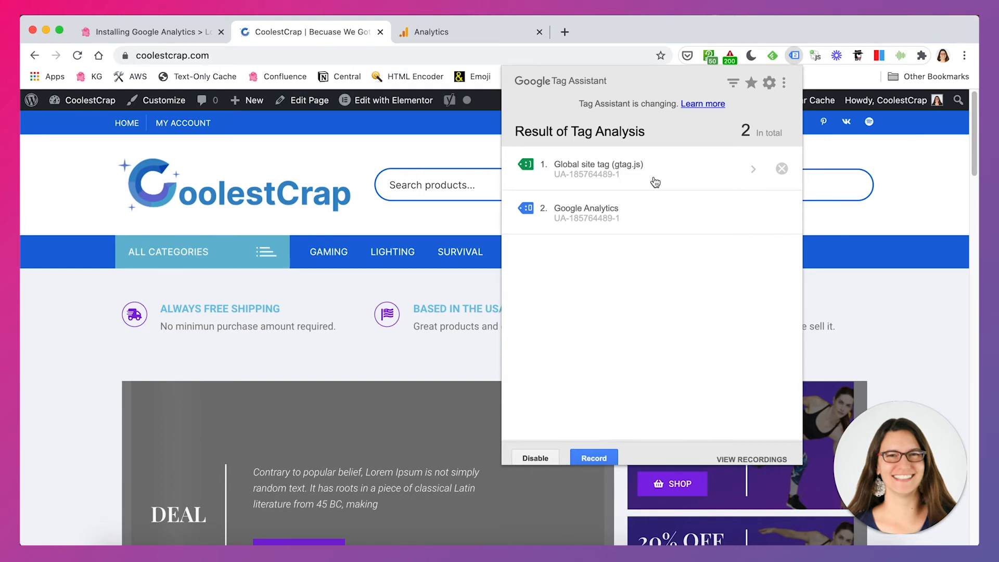
click(881, 217)
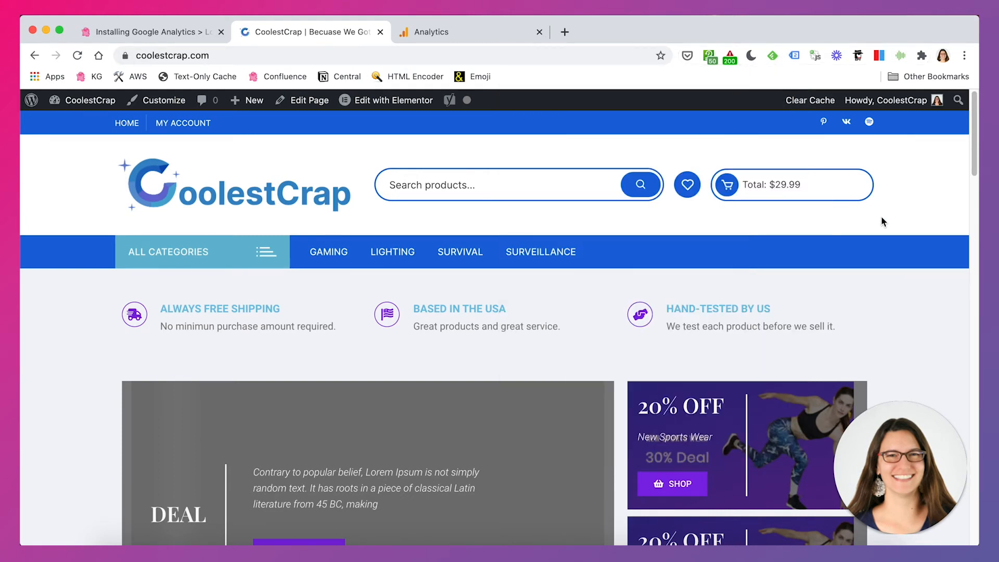
Switch to Google Analytics and check the active users and active page in the Realtime Content report
click(494, 41)
scroll(581, 317, down, 5)
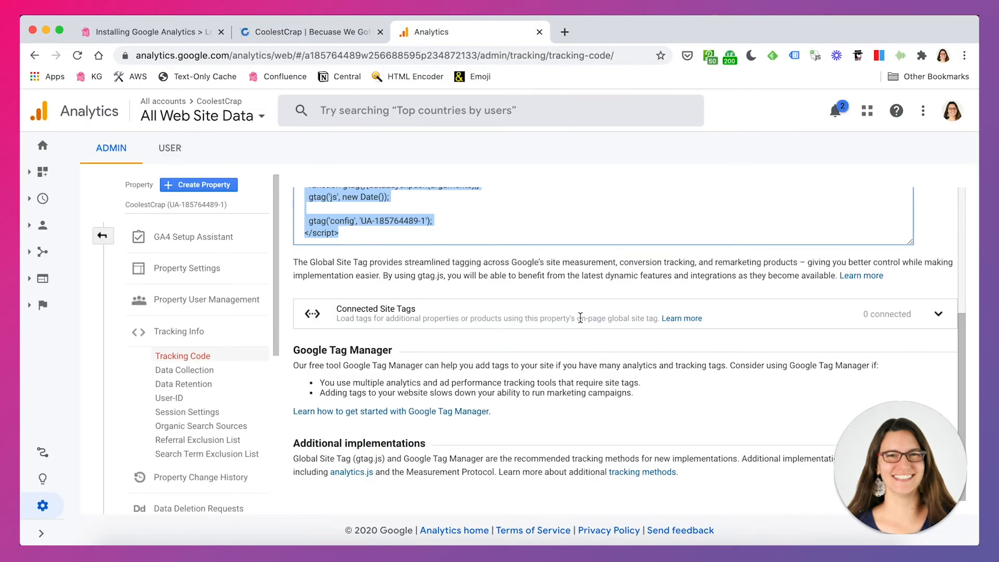
scroll(580, 318, up, 5)
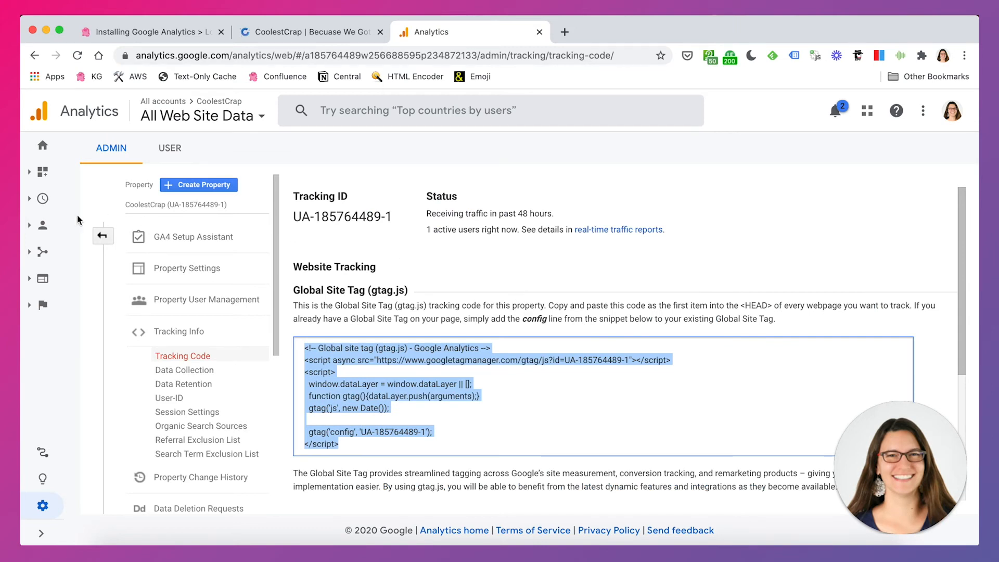
click(43, 201)
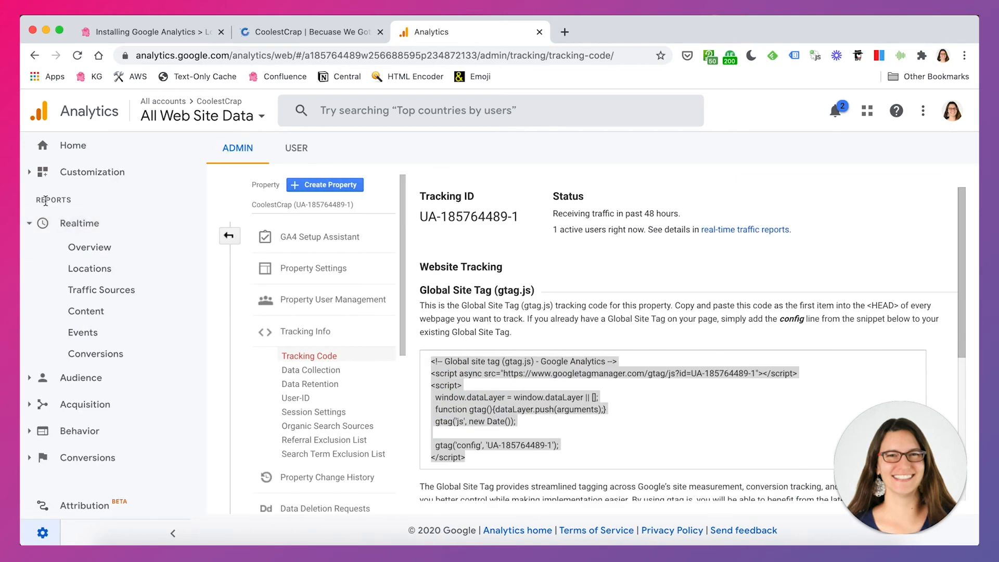
click(111, 313)
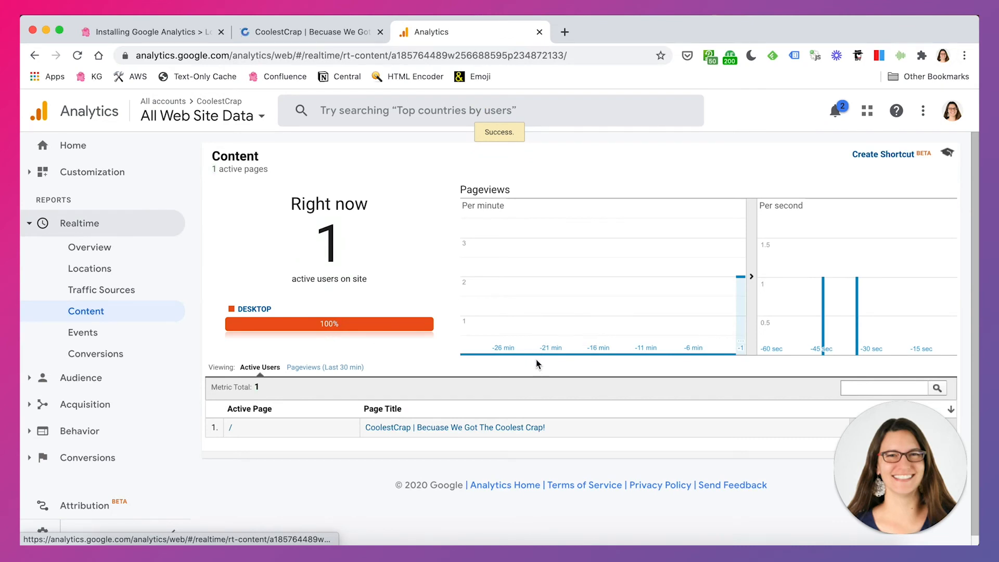
double_click(330, 252)
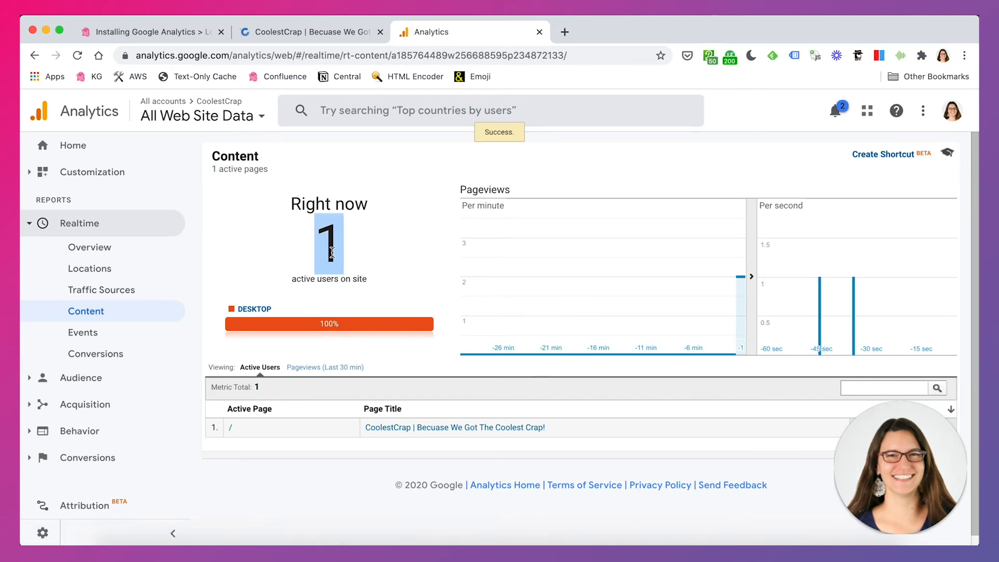
click(299, 449)
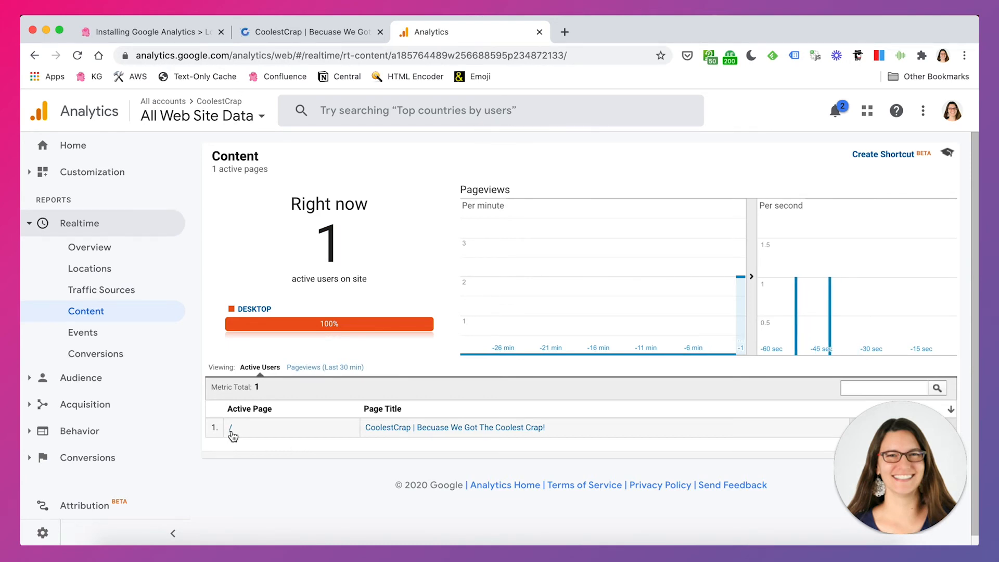
Add a trailing "/" to the homepage address in the address bar and compare it with the active page path in the Realtime report
click(278, 33)
click(235, 56)
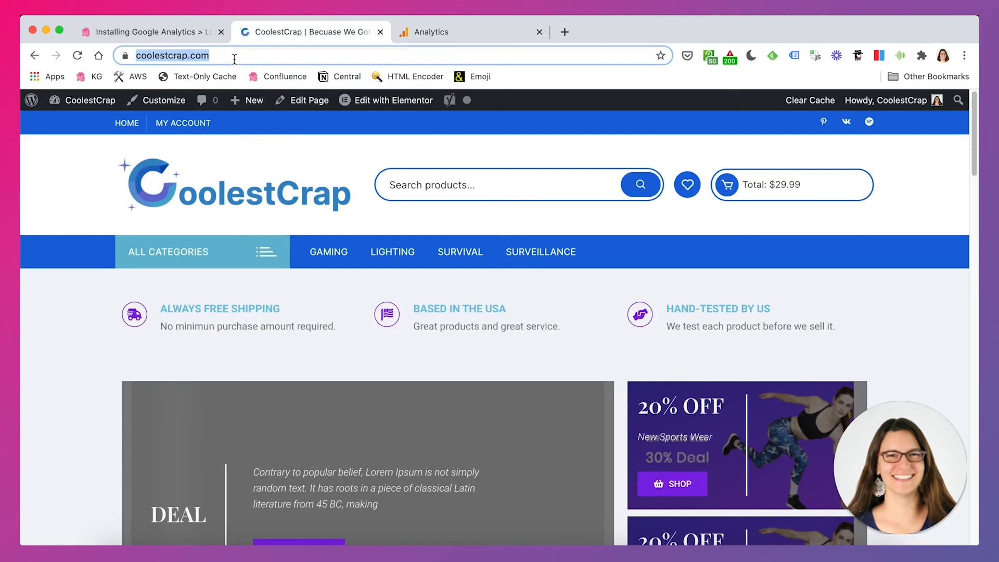
click(250, 53)
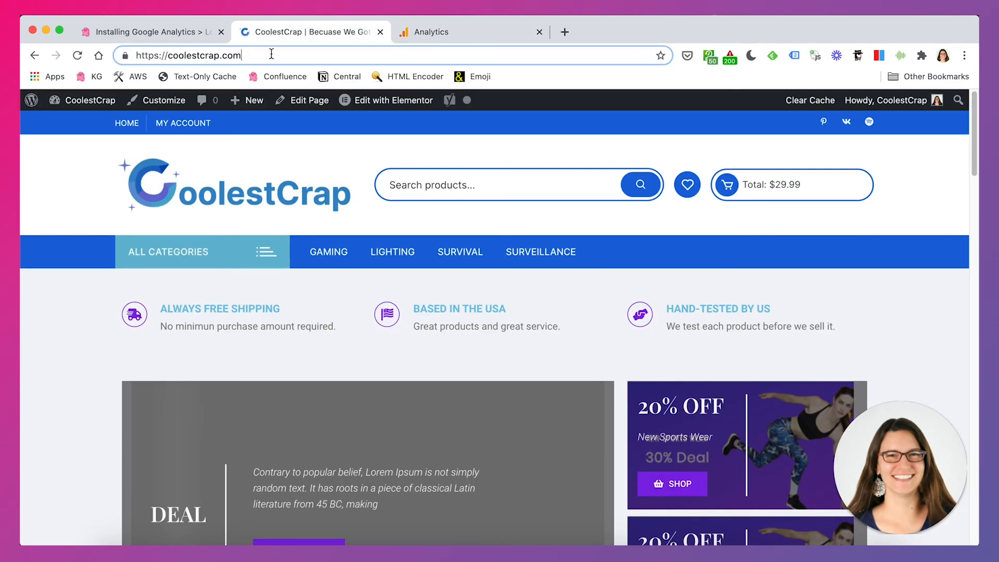
text(/)
click(434, 34)
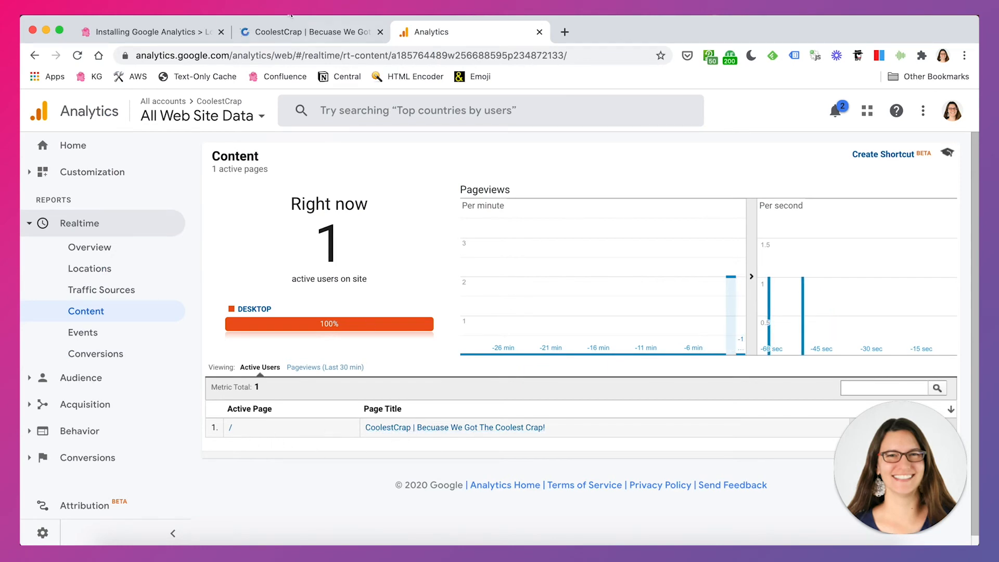
Visit the store's Surveillance category page and check the active page listed in the Realtime Content report
click(288, 36)
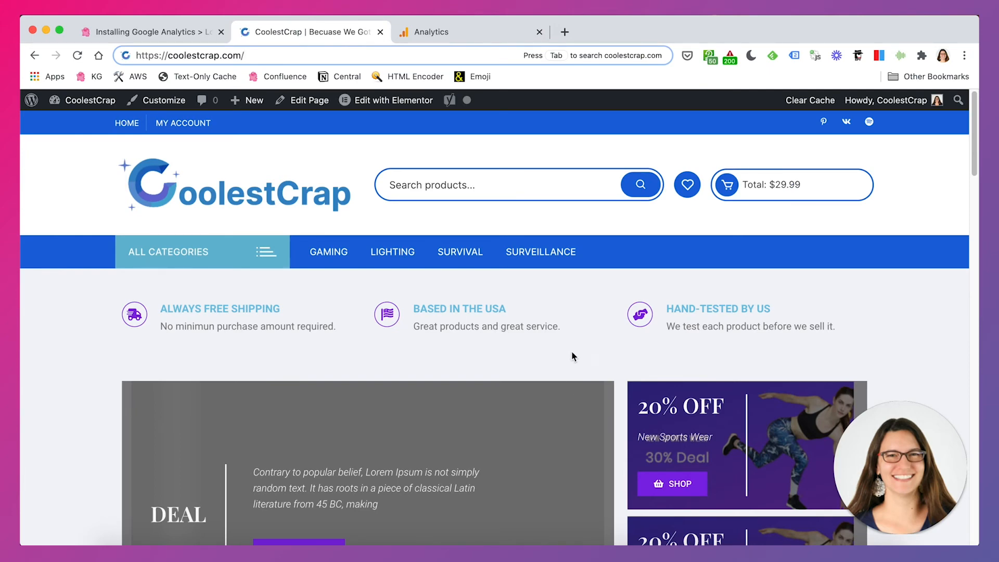
click(544, 256)
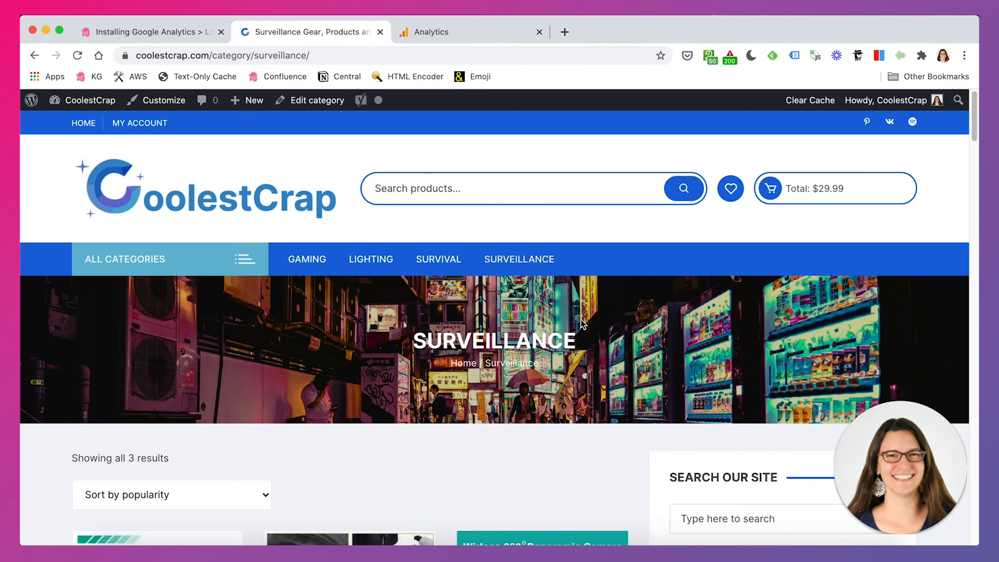
scroll(561, 348, down, 3)
scroll(560, 347, up, 3)
click(425, 35)
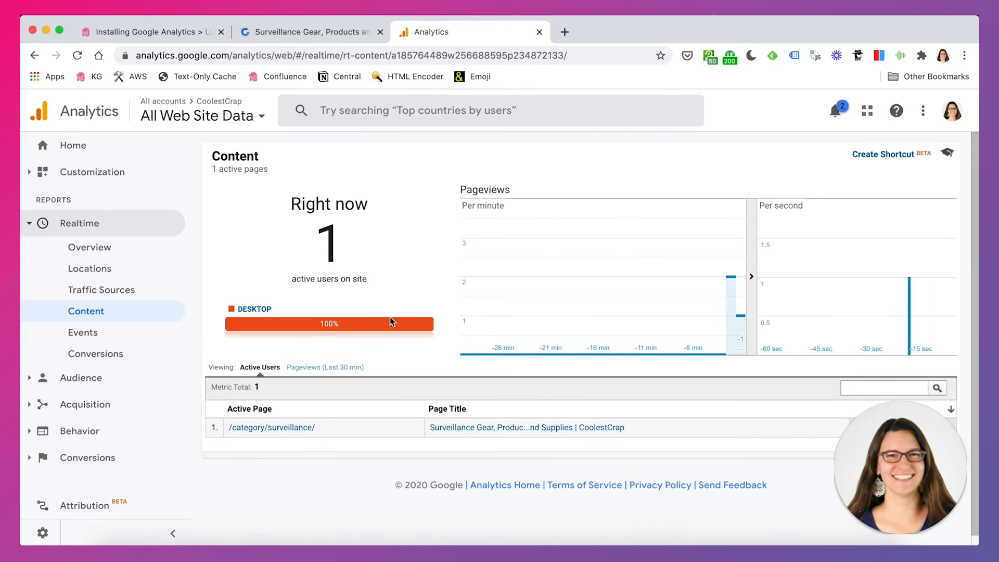
Return to the CoolestCrap WordPress dashboard and open the Theme Editor
click(294, 33)
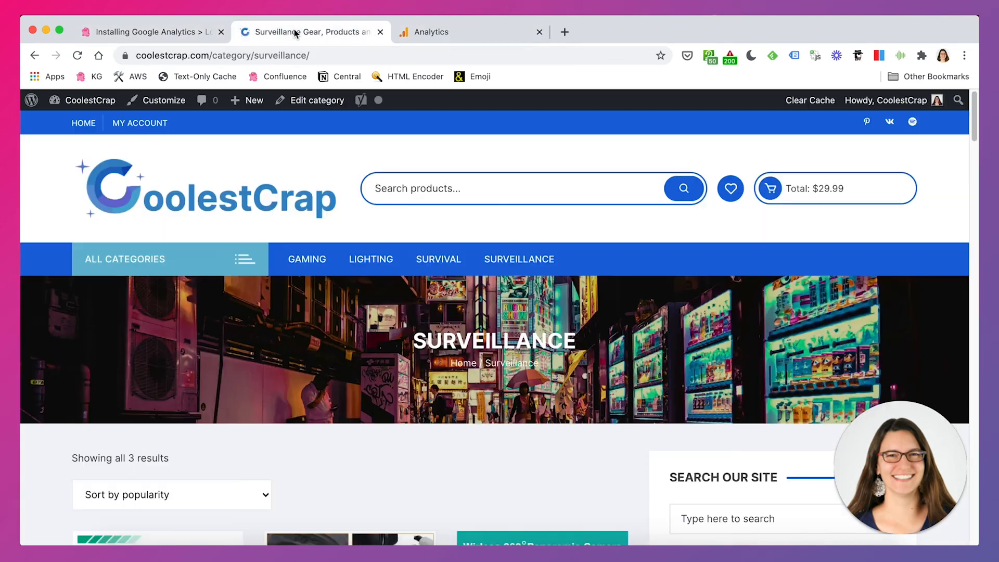
click(88, 102)
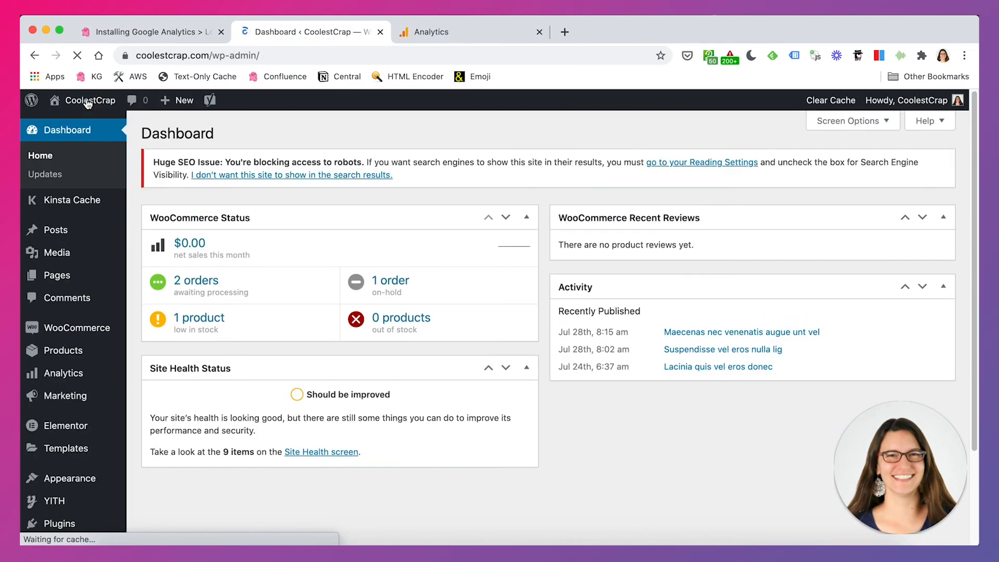
mouse_move(75, 477)
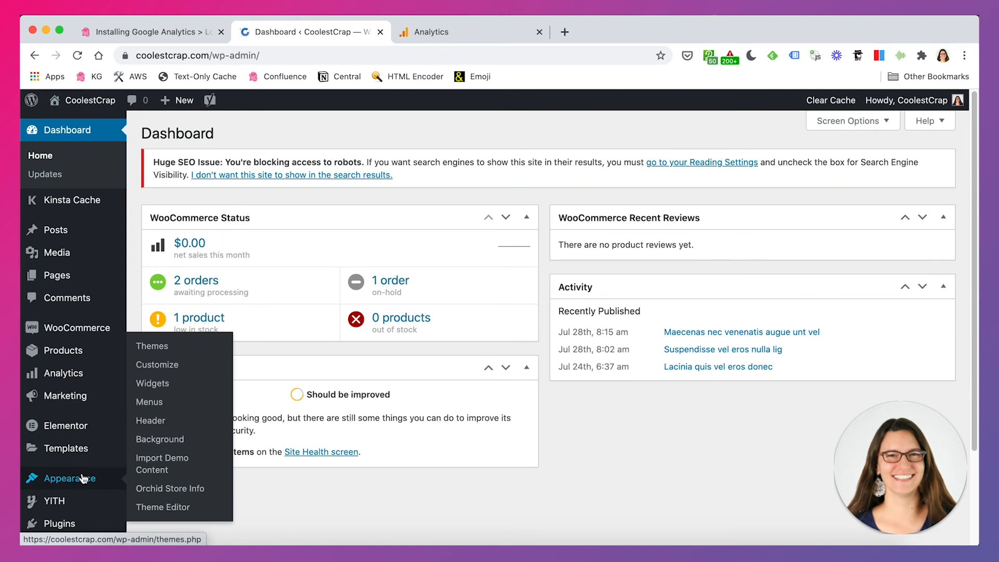
click(170, 508)
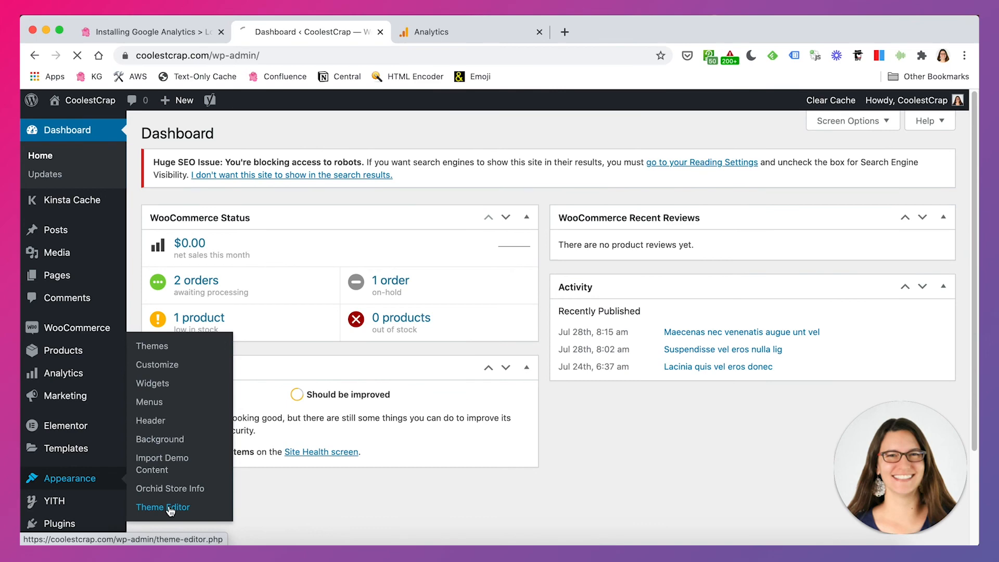
Open the Orchid Store theme's header.php file and highlight the section from the opening <head> tag to the closing </head> tag
scroll(681, 227, down, 3)
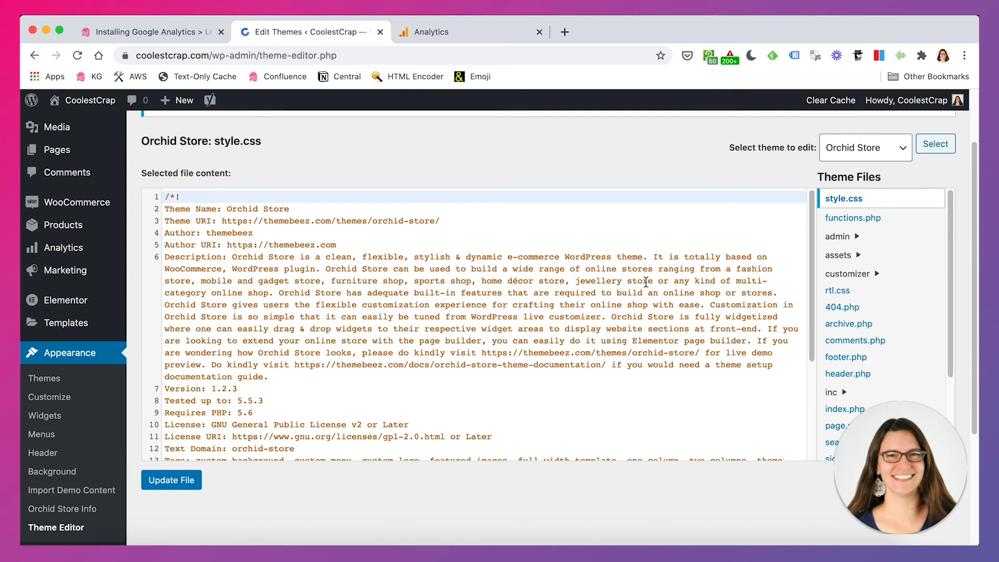
scroll(620, 321, down, 5)
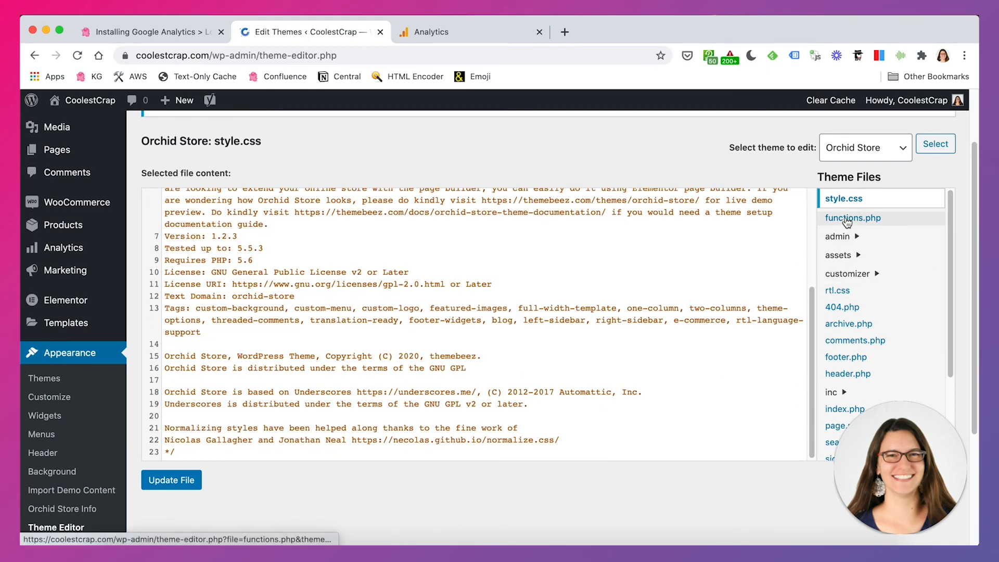
click(835, 375)
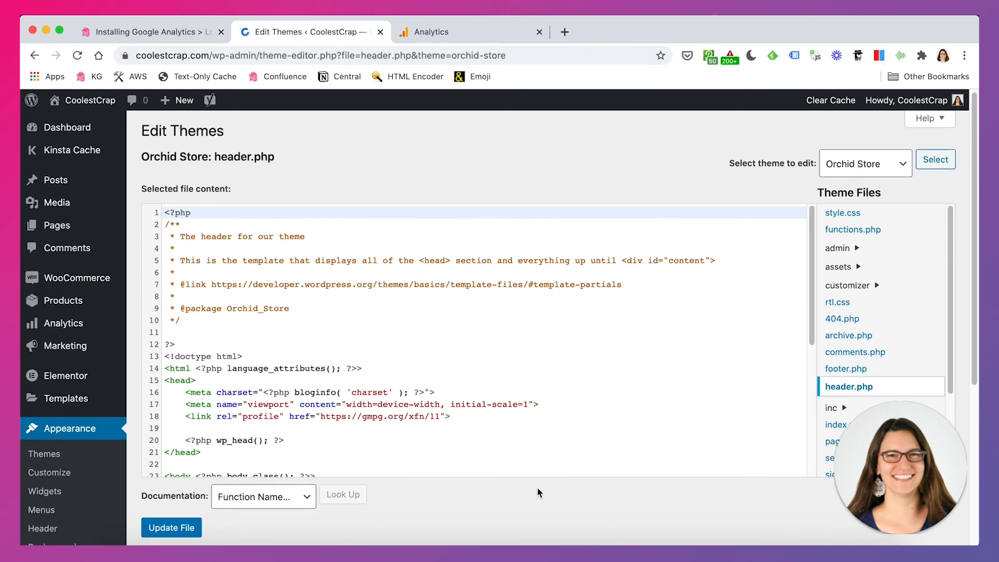
scroll(537, 493, down, 1)
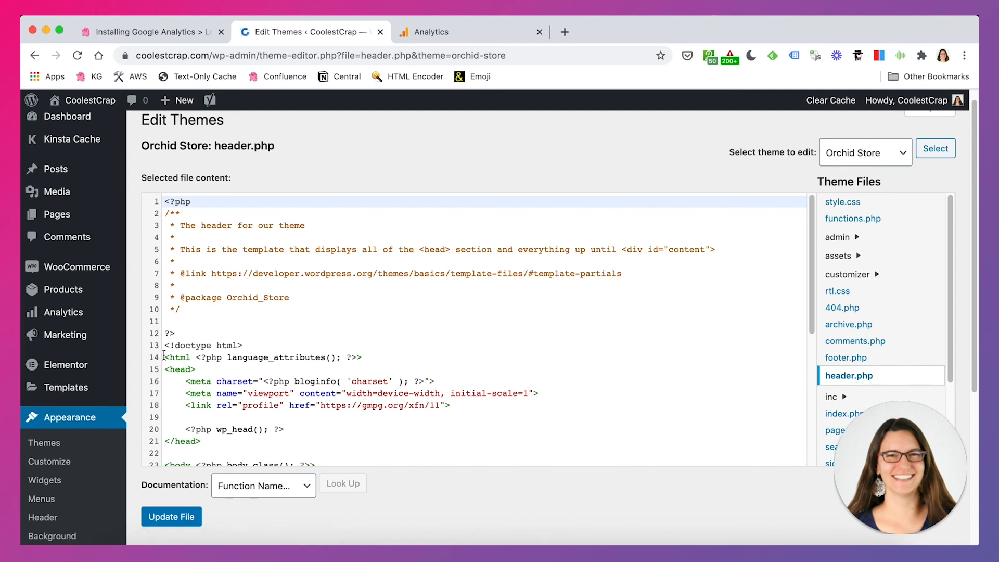
scroll(181, 332, down, 1)
drag(165, 349, 214, 420)
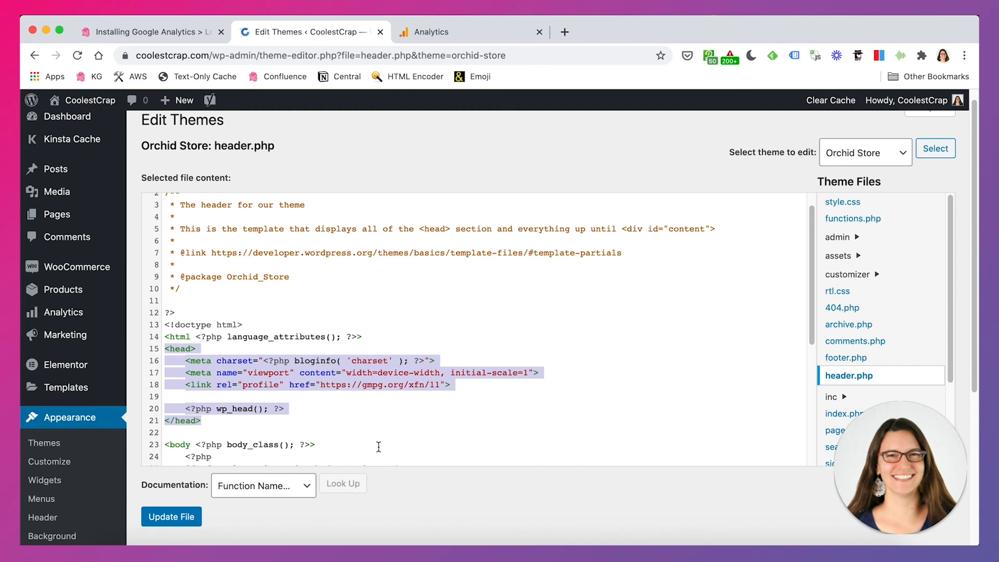
click(335, 425)
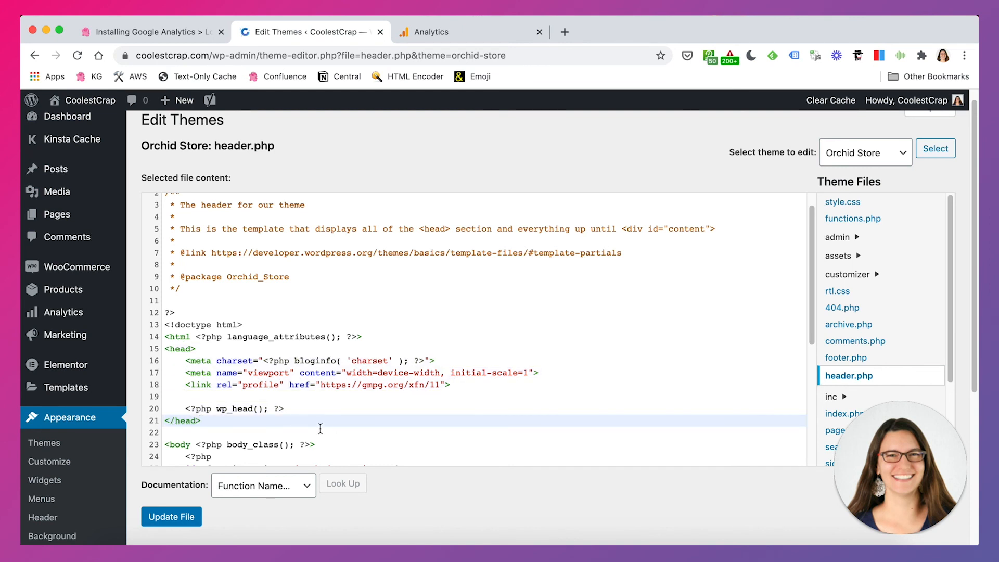
Paste the copied Google Analytics global site tag on a new line directly above the closing </head> tag
click(168, 420)
key(Return)
key(Up)
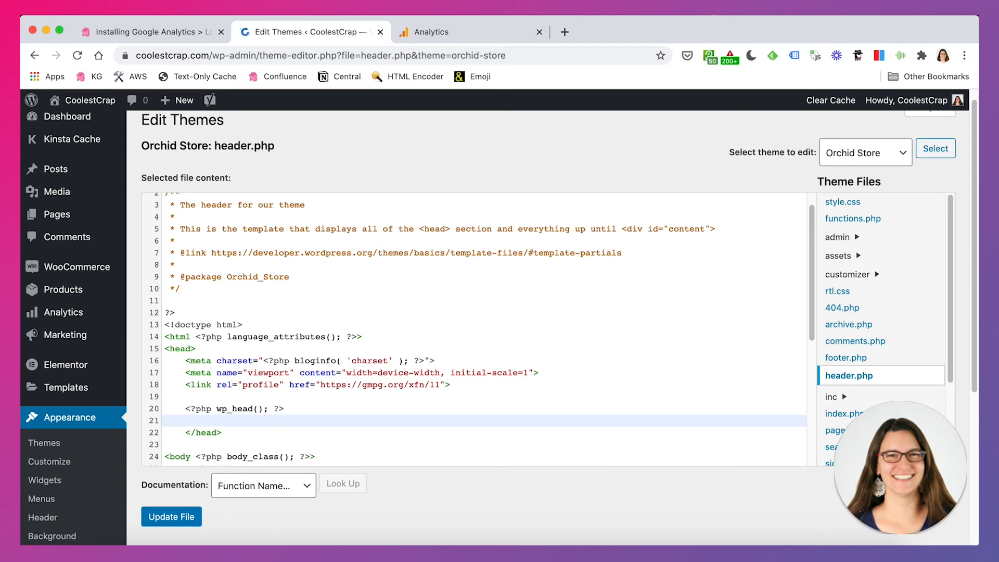
key(super+v)
scroll(333, 375, down, 2)
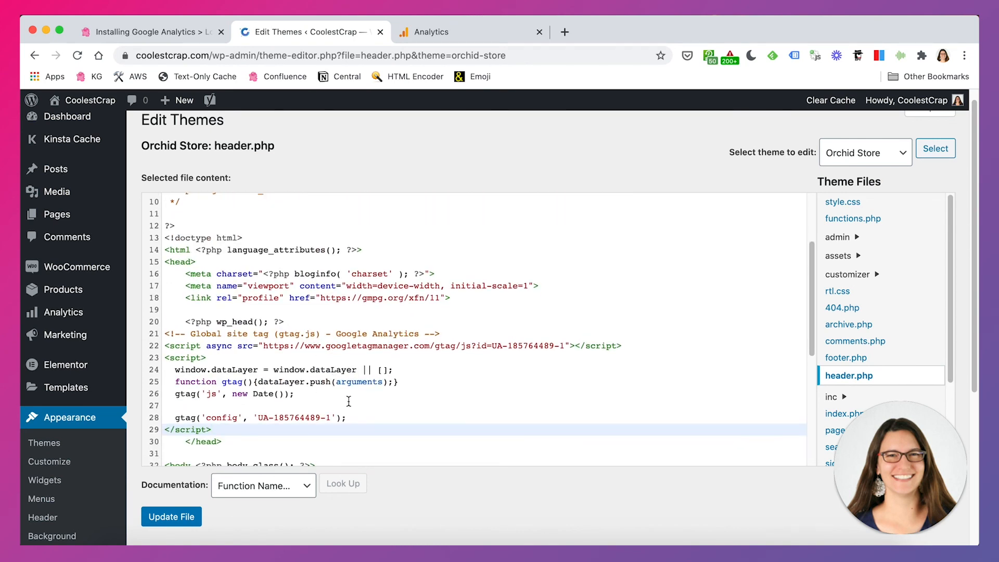
Undo the pasted tracking code and the line break added before </head> in header.php
key(super+z)
key(super+z)
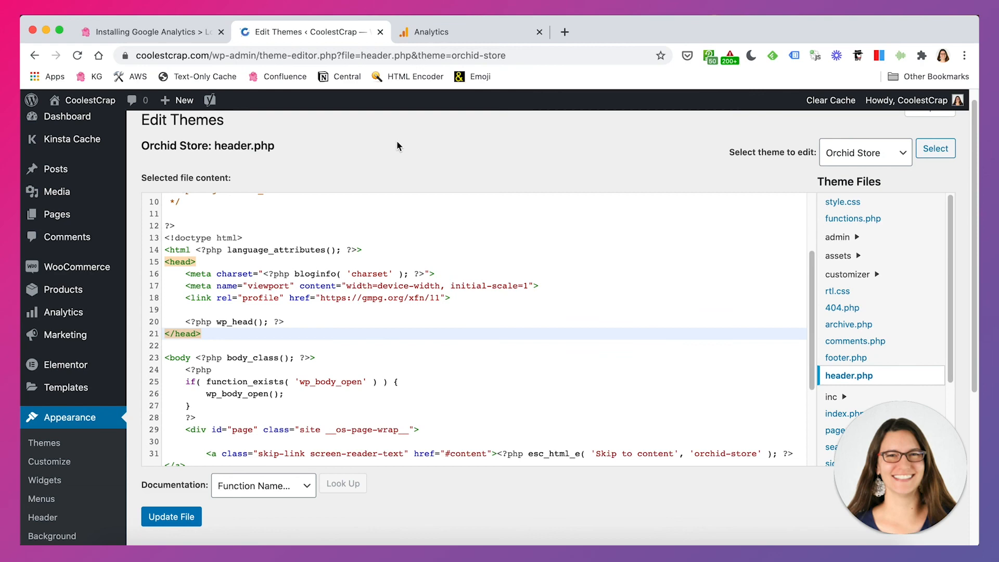
Leave the Theme Editor for the CoolestCrap storefront without updating header.php, and switch to the Google Analytics Realtime Content report
click(107, 102)
click(604, 205)
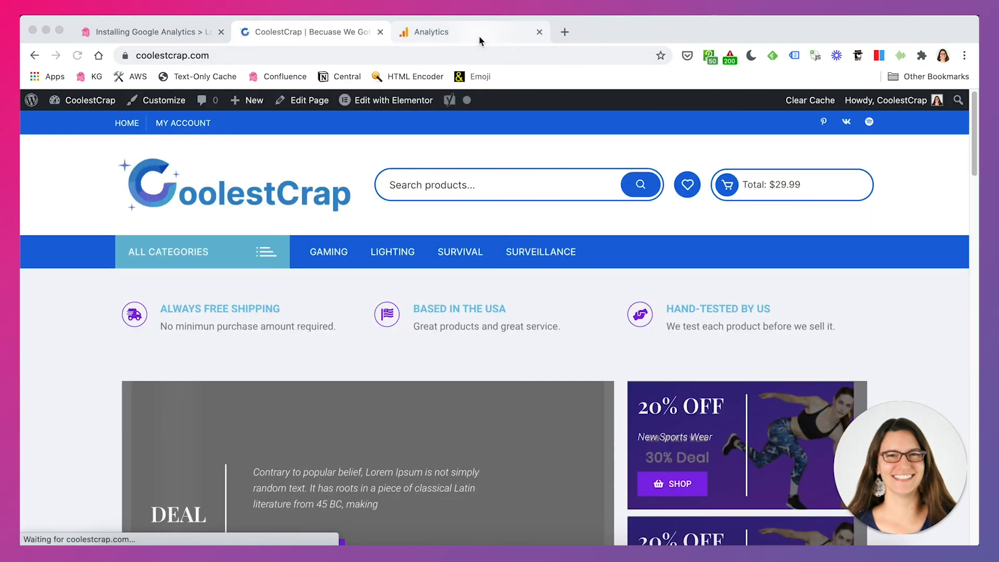
click(480, 36)
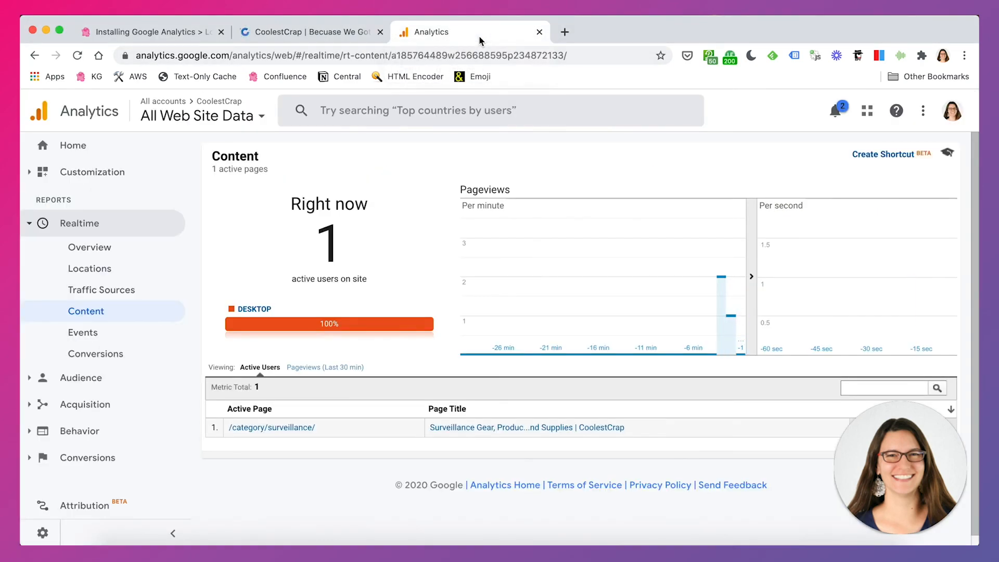